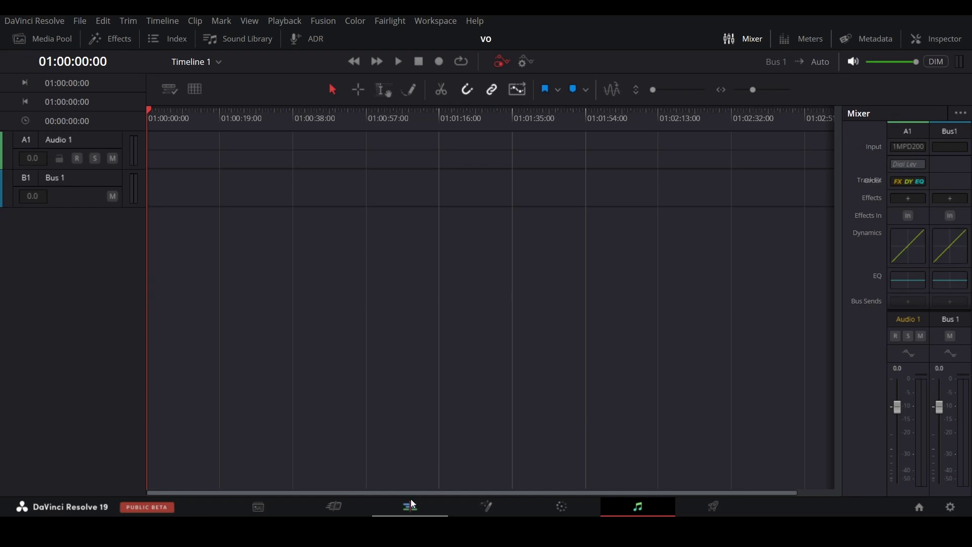
- On the Edit page, add one mono audio track and one stereo audio track to the timeline
click(410, 506)
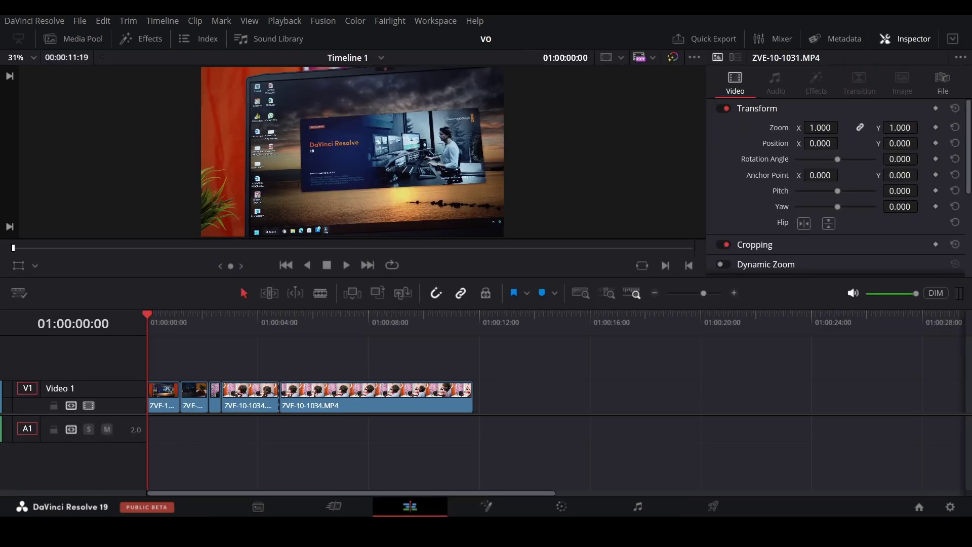
right_click(90, 463)
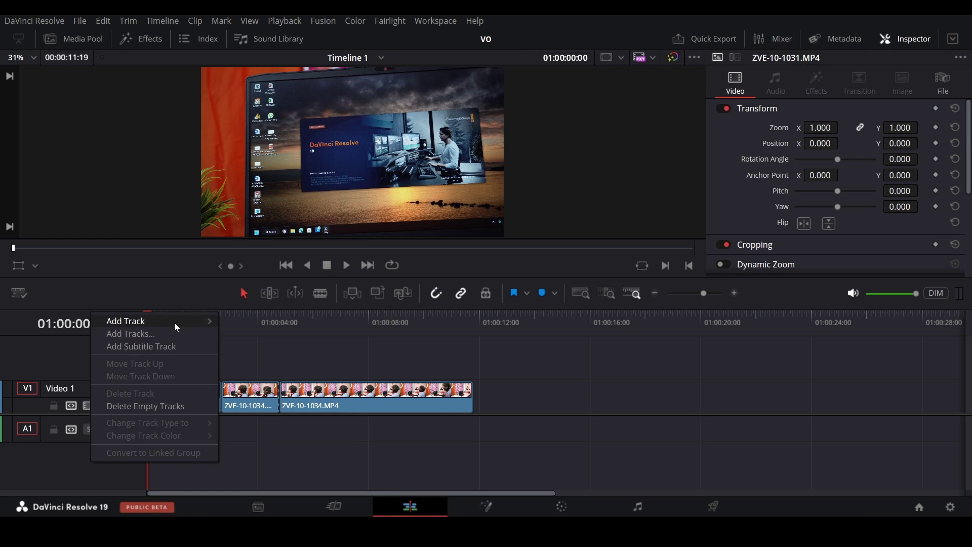
mouse_move(174, 323)
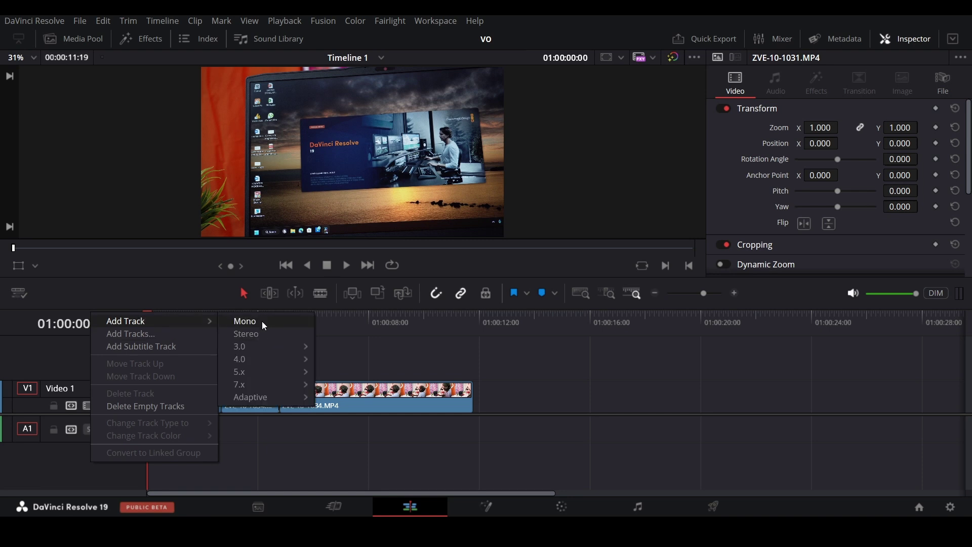
click(262, 321)
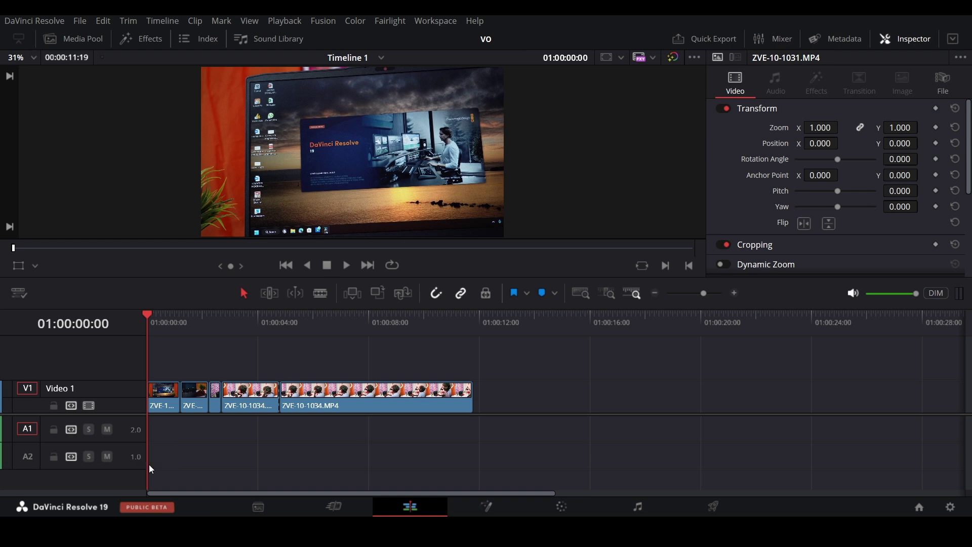
right_click(108, 471)
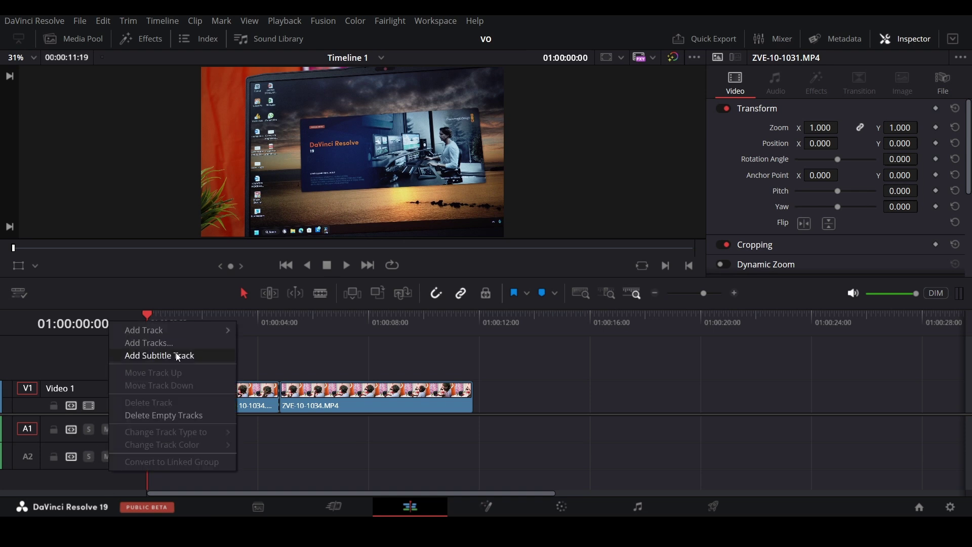
mouse_move(172, 326)
click(269, 339)
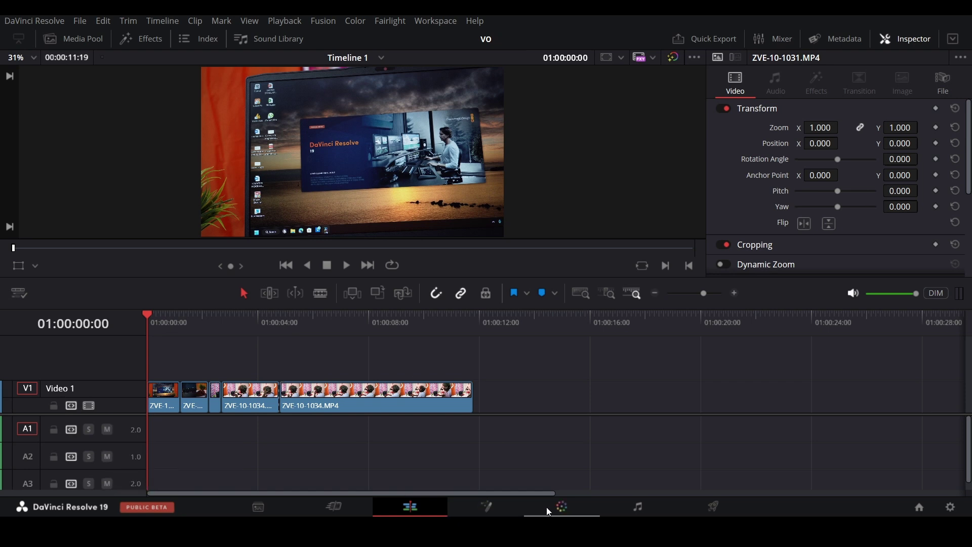
- On the Fairlight page, display the Mixer and view the equalizer of the Audio 1 track
click(627, 508)
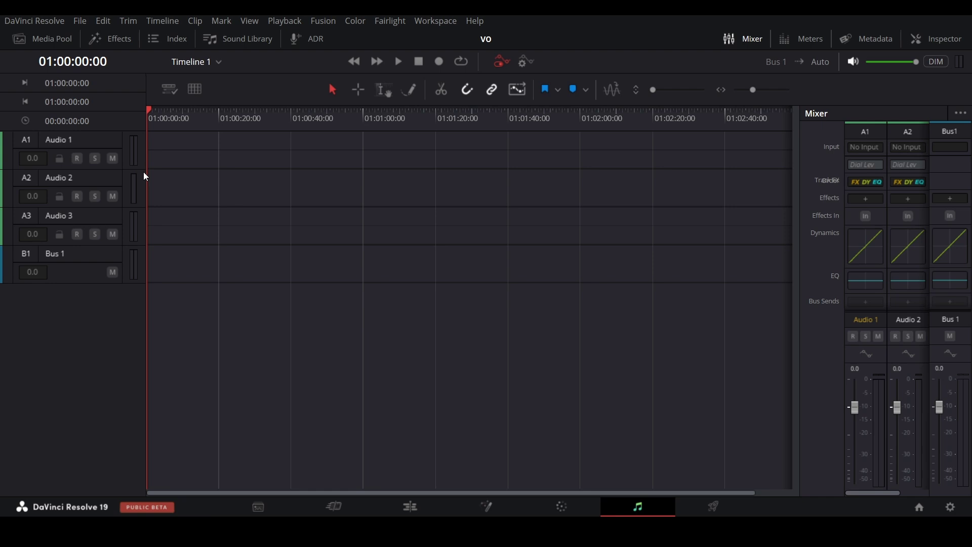
click(742, 41)
click(749, 39)
click(747, 39)
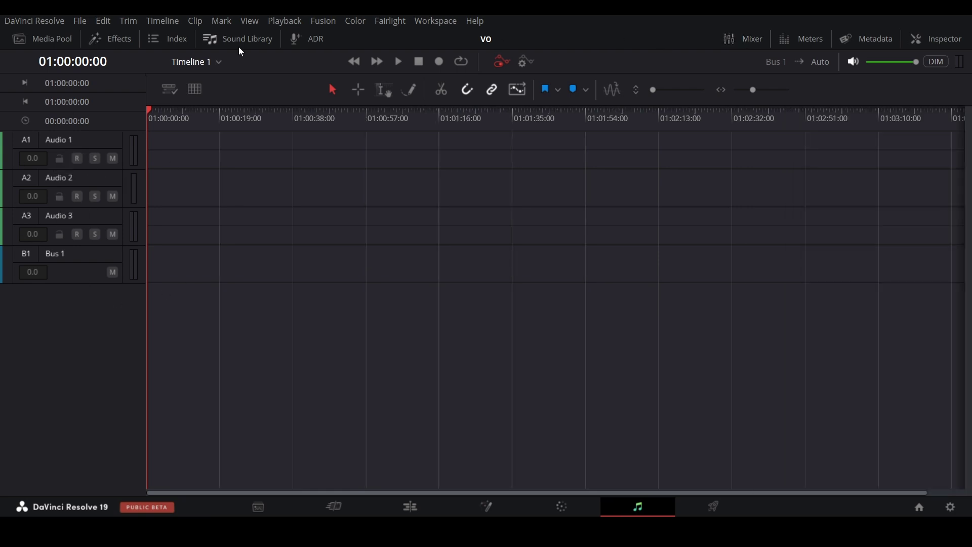
click(752, 46)
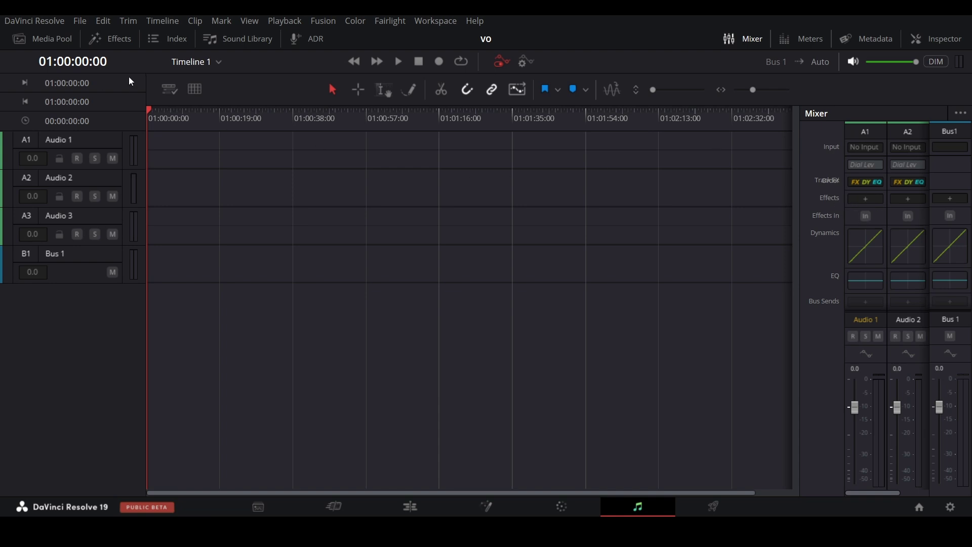
click(879, 282)
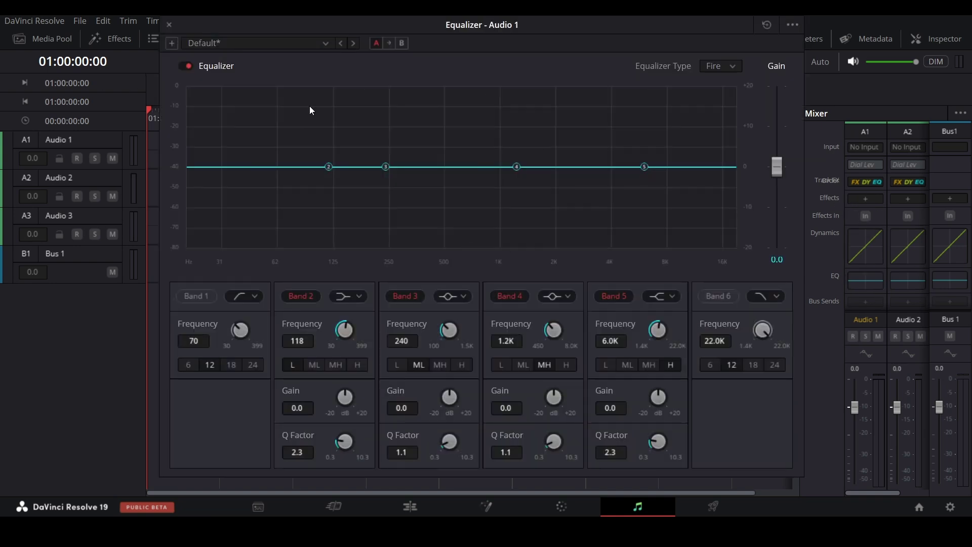
click(169, 25)
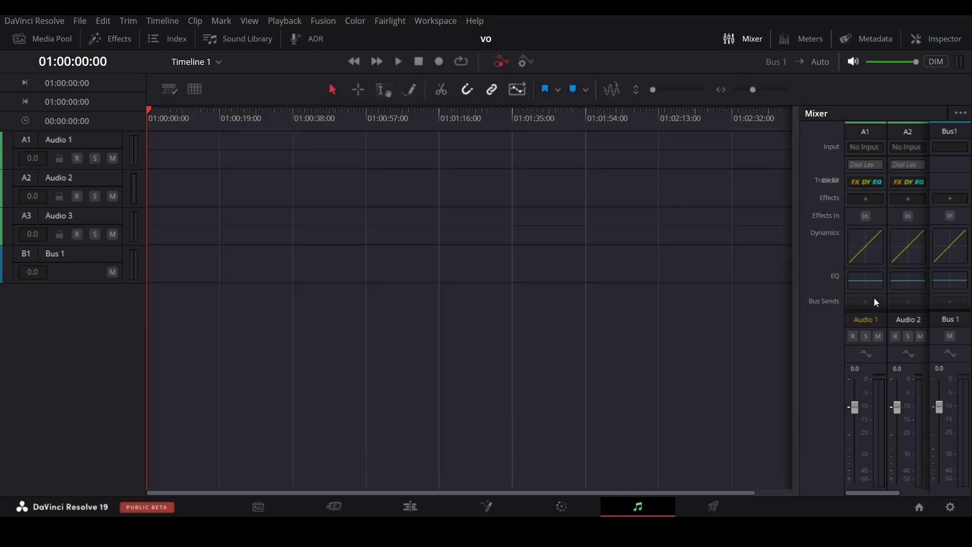
- Show the meters instead of the Mixer and view the video in a floating viewer before docking it back
click(747, 39)
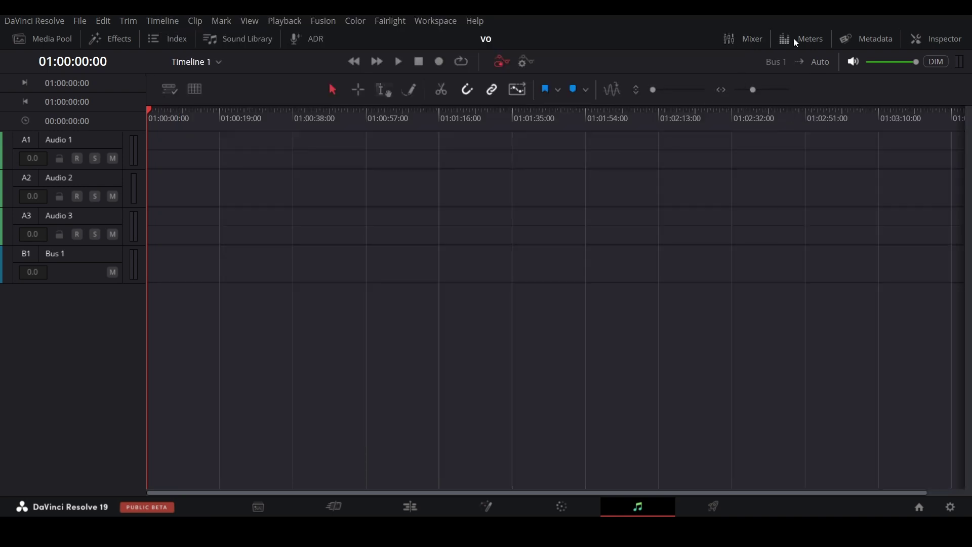
click(807, 39)
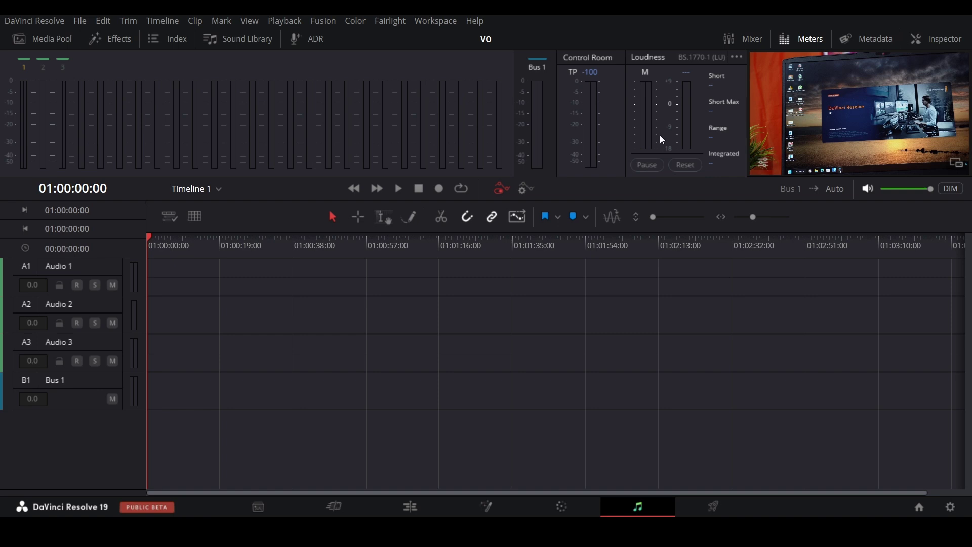
click(410, 507)
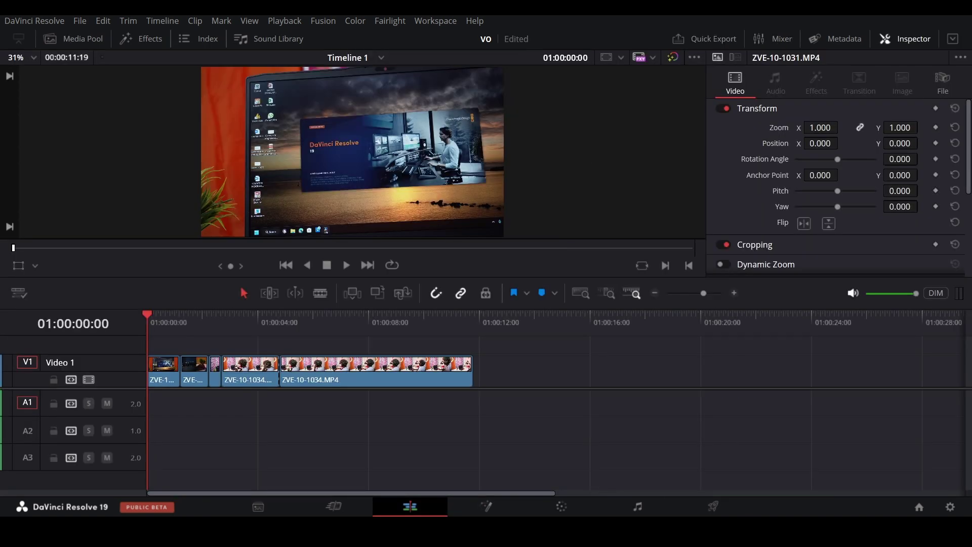
click(639, 507)
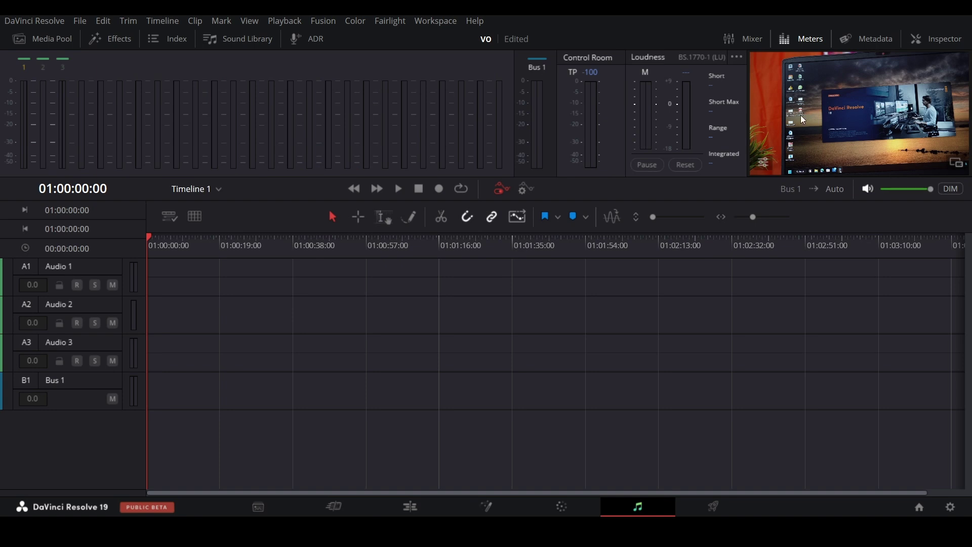
click(957, 164)
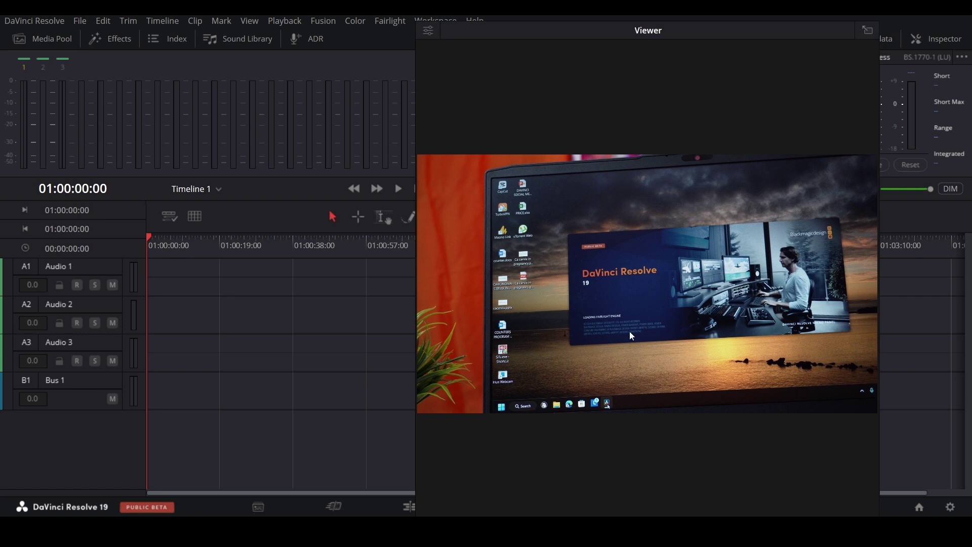
click(867, 31)
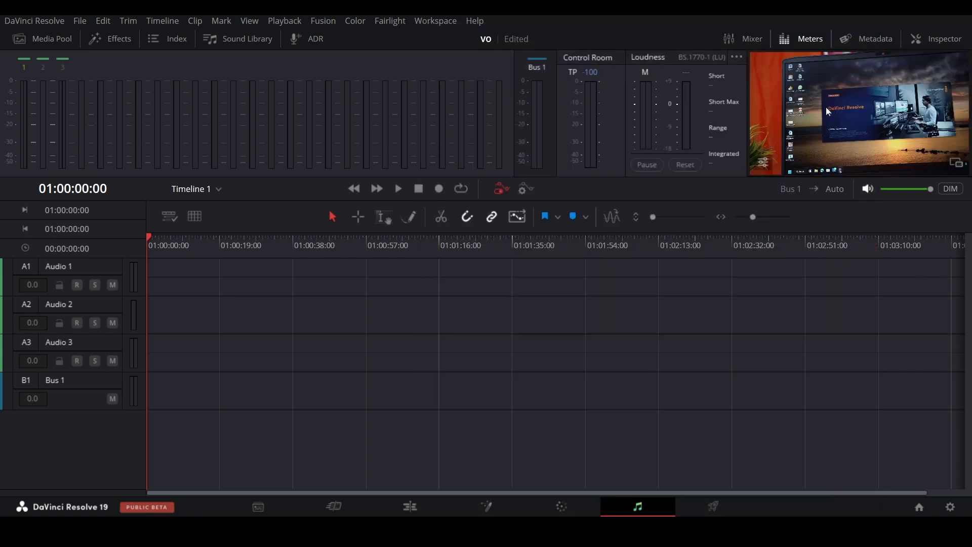
- Bring the Mixer back beside the Fairlight timeline and hide the meters
click(738, 37)
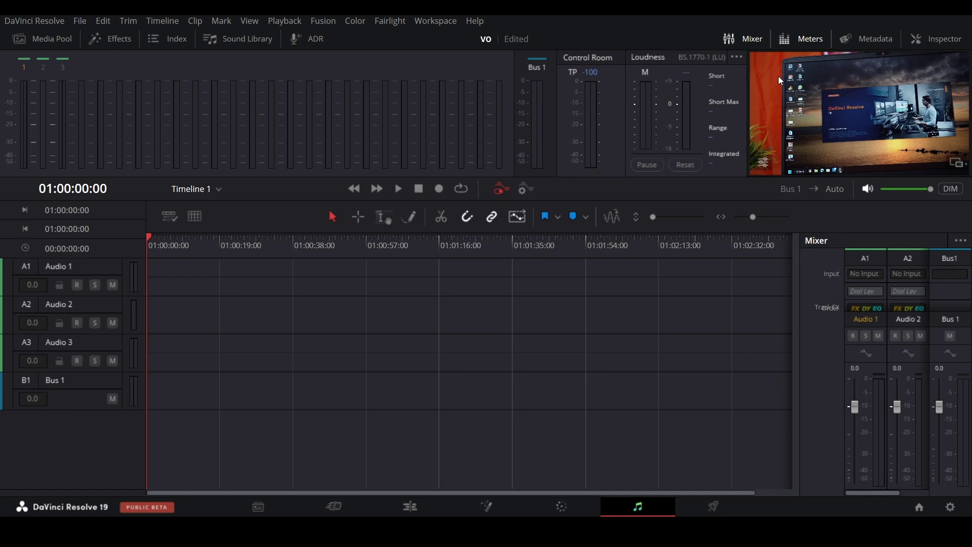
click(801, 42)
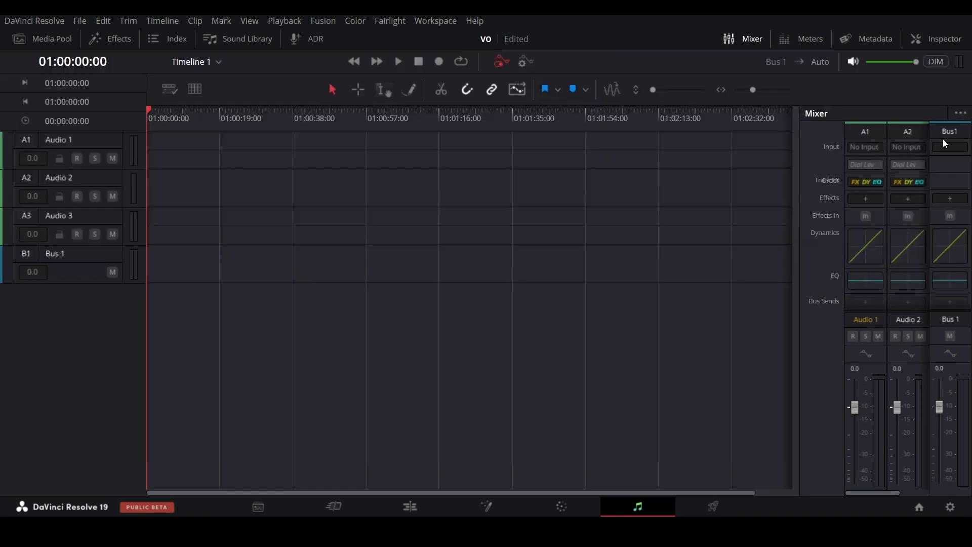
click(766, 42)
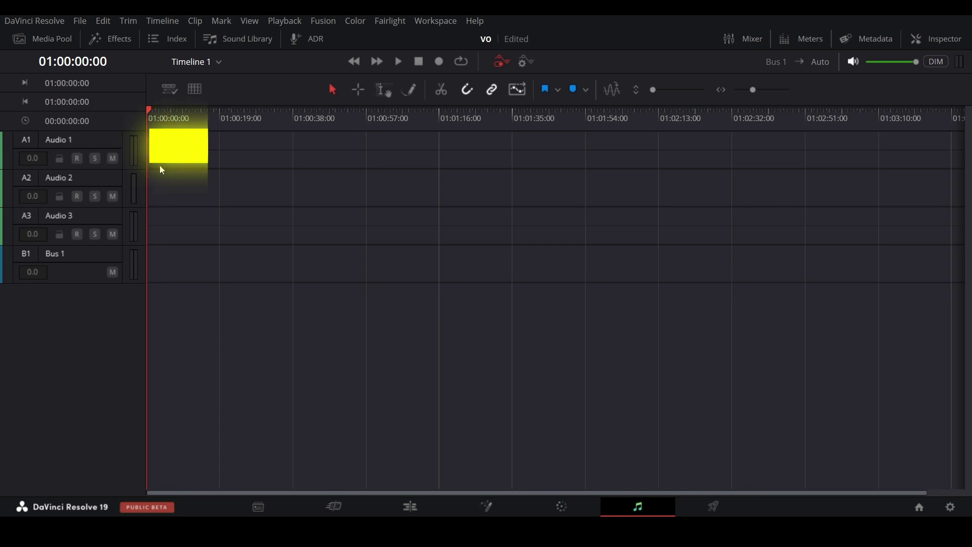
click(752, 45)
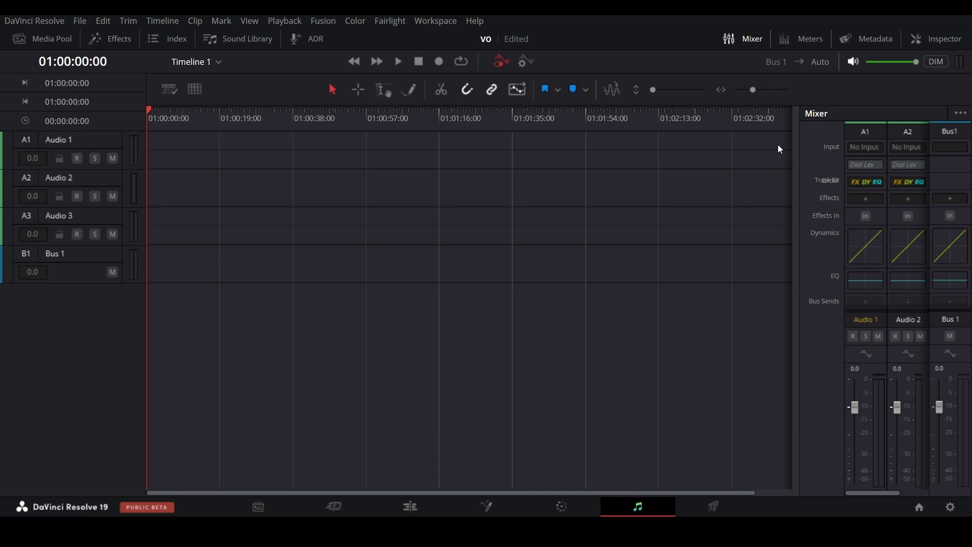
click(867, 148)
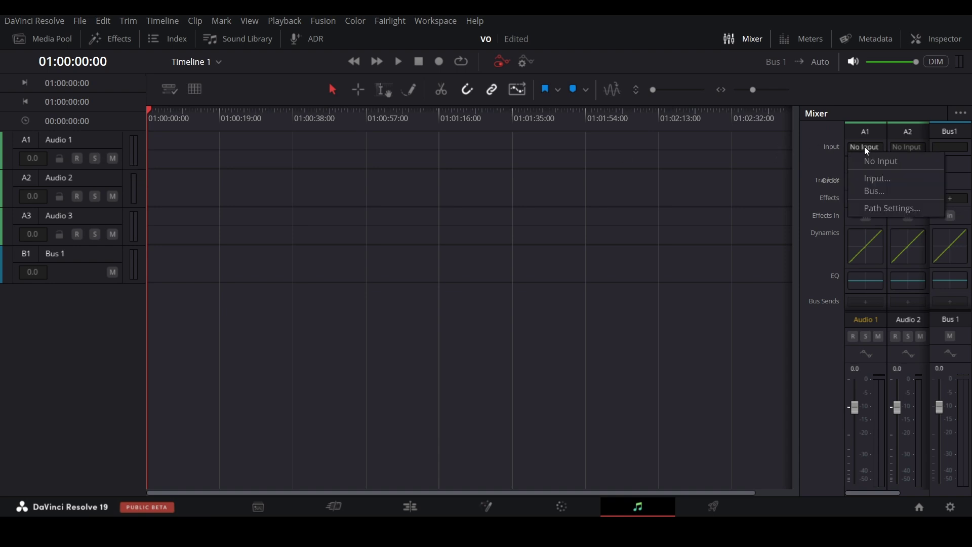
click(885, 173)
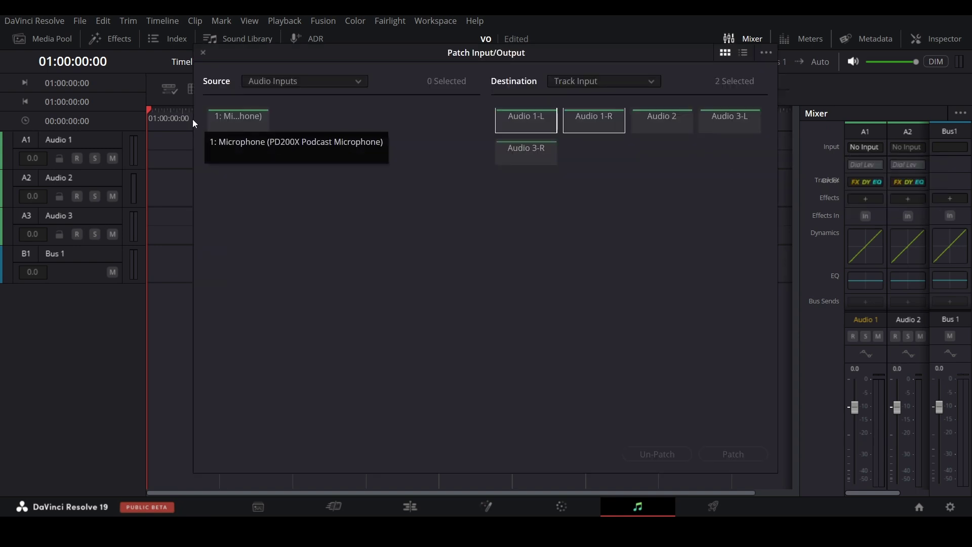
click(237, 117)
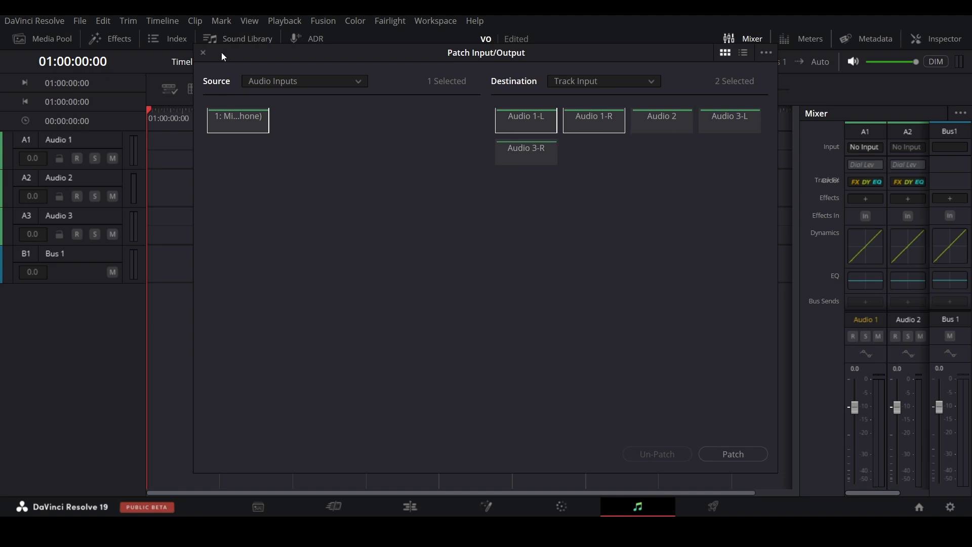
click(203, 52)
click(909, 147)
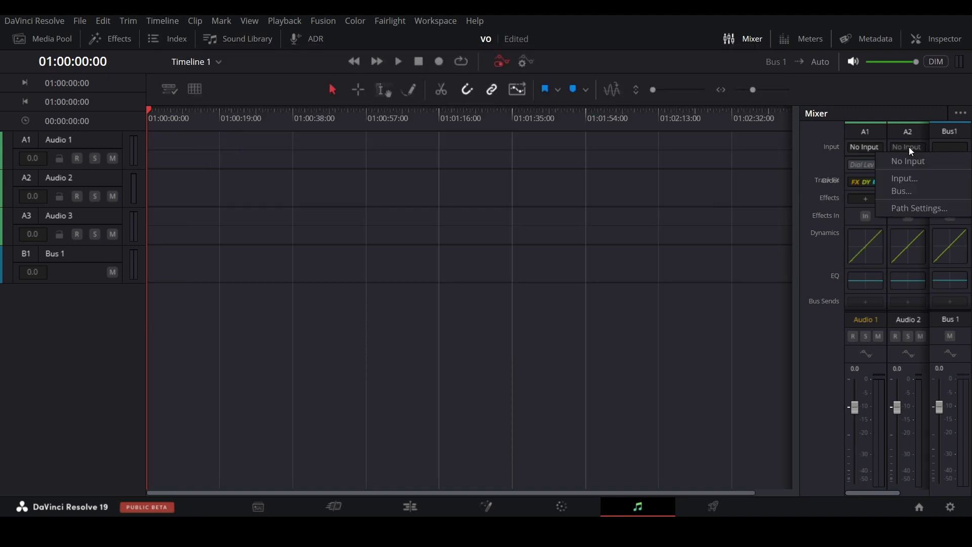
click(914, 180)
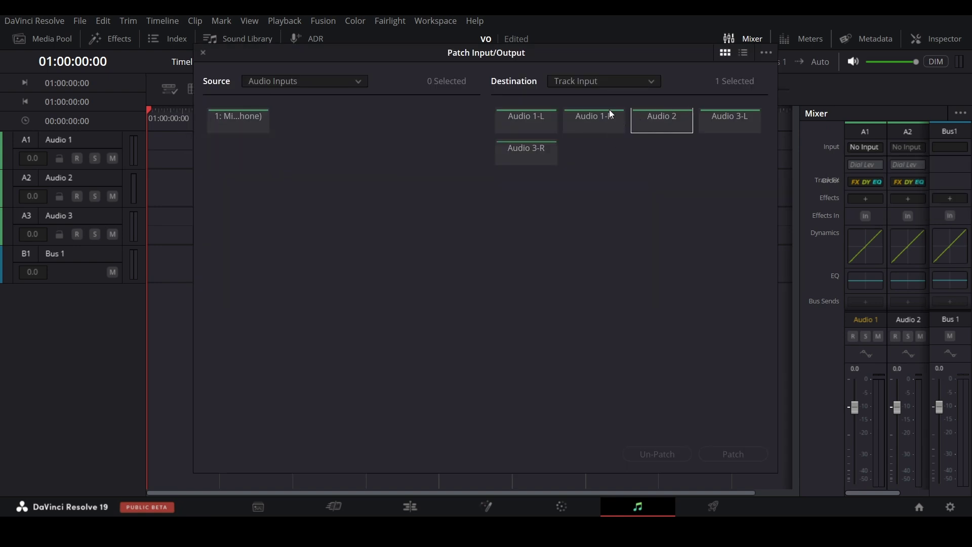
click(204, 54)
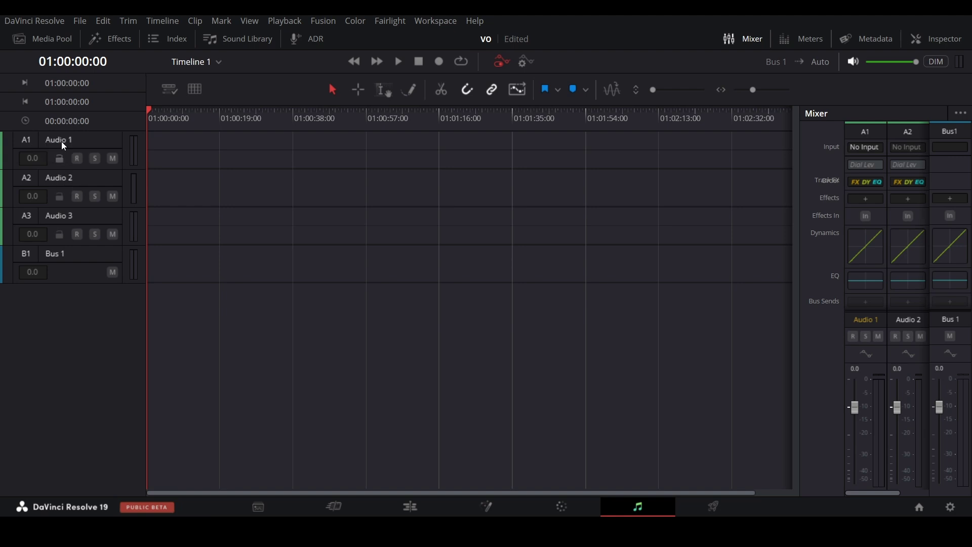
- Patch the PD200X Podcast Microphone audio input to the Audio 1-L and Audio 1-R track inputs
click(860, 148)
click(874, 174)
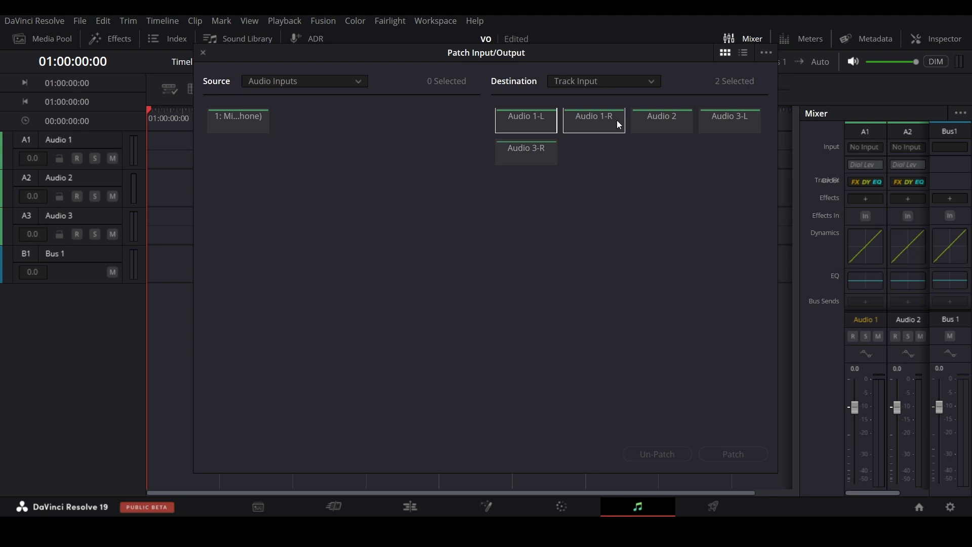
click(236, 116)
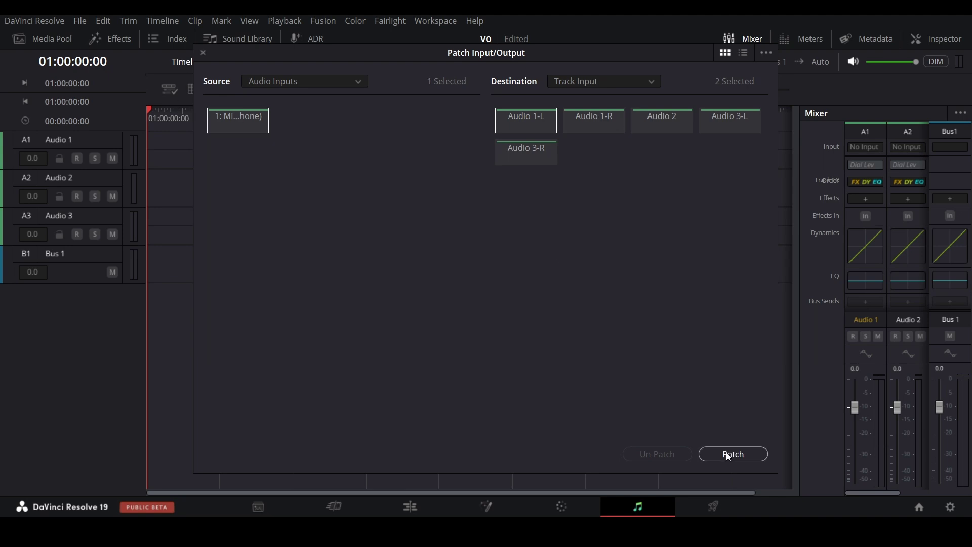
click(728, 455)
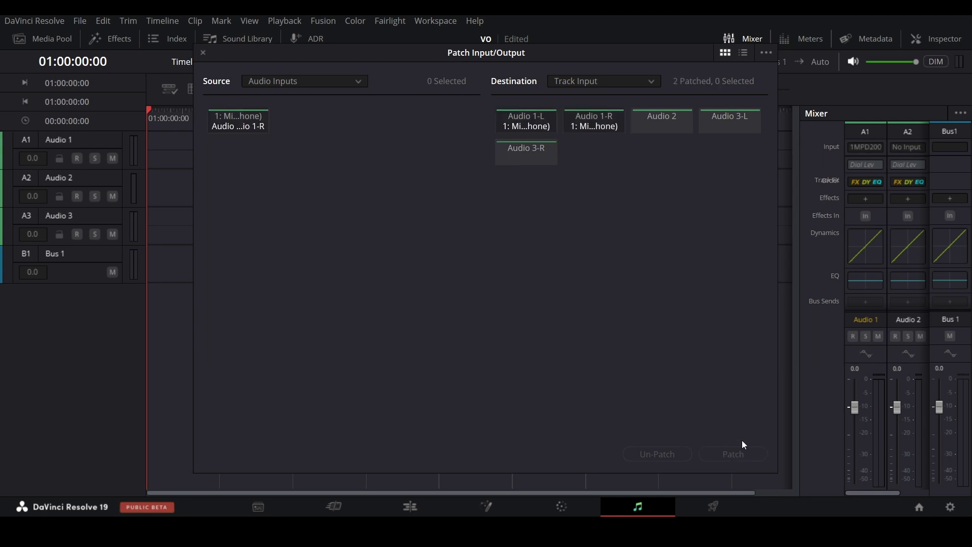
click(203, 53)
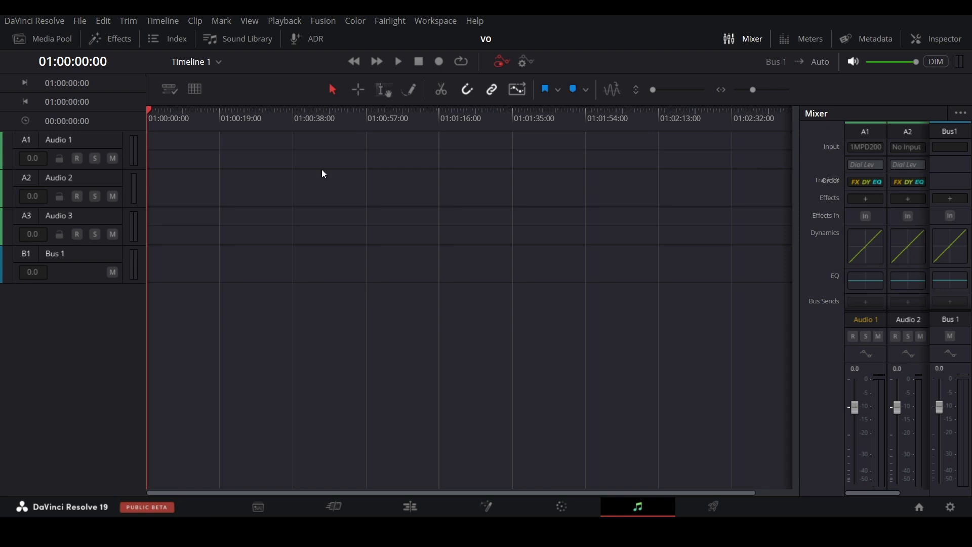
- Briefly arm the Audio 1 track for recording to check the microphone signal, and mute the audio monitoring
click(77, 159)
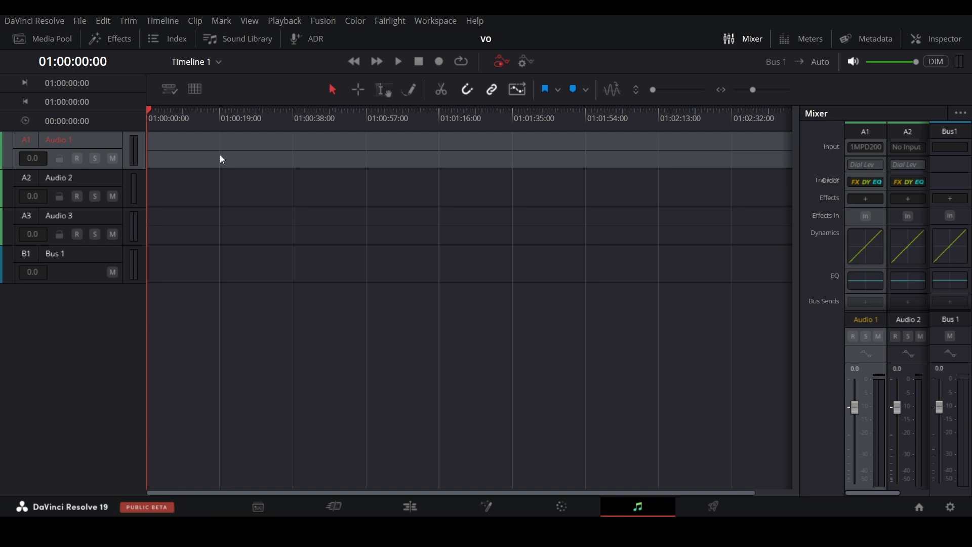
click(79, 163)
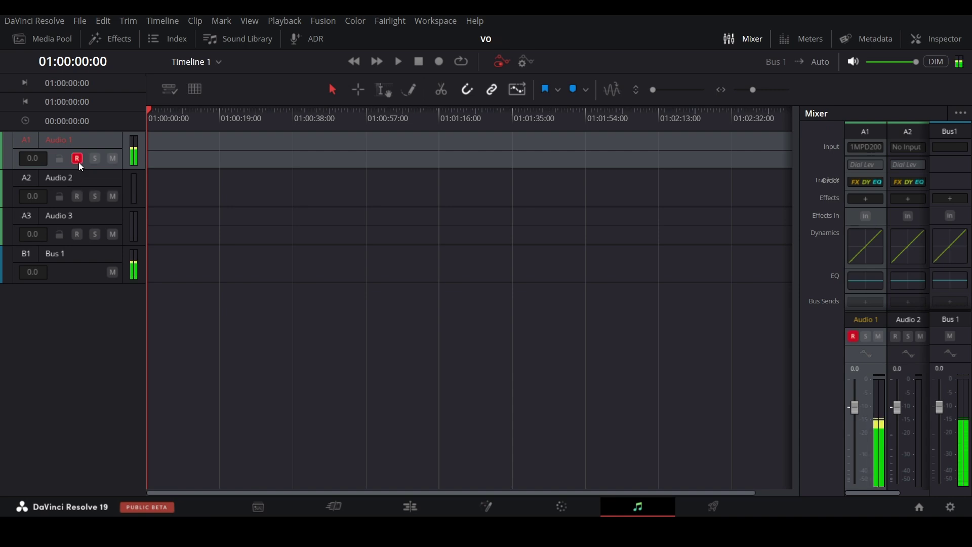
click(79, 163)
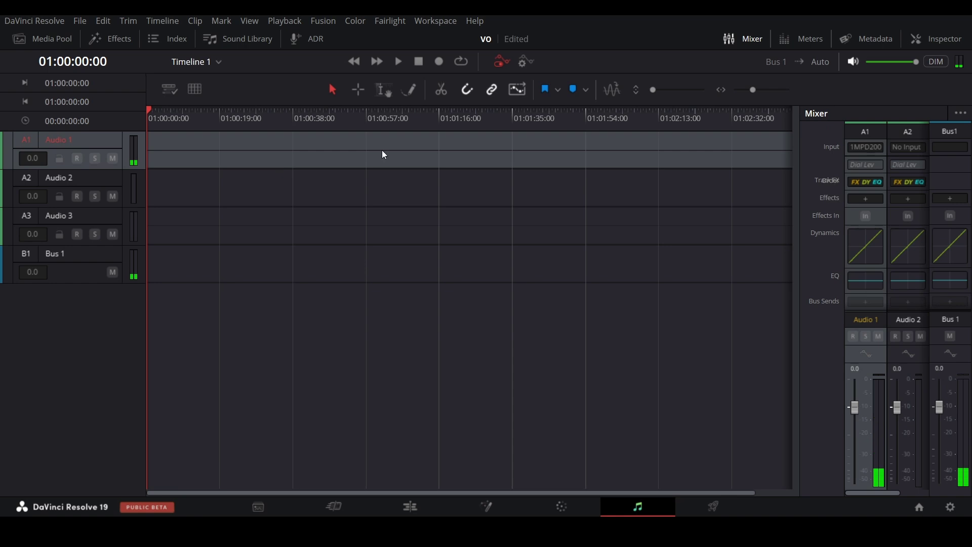
click(852, 62)
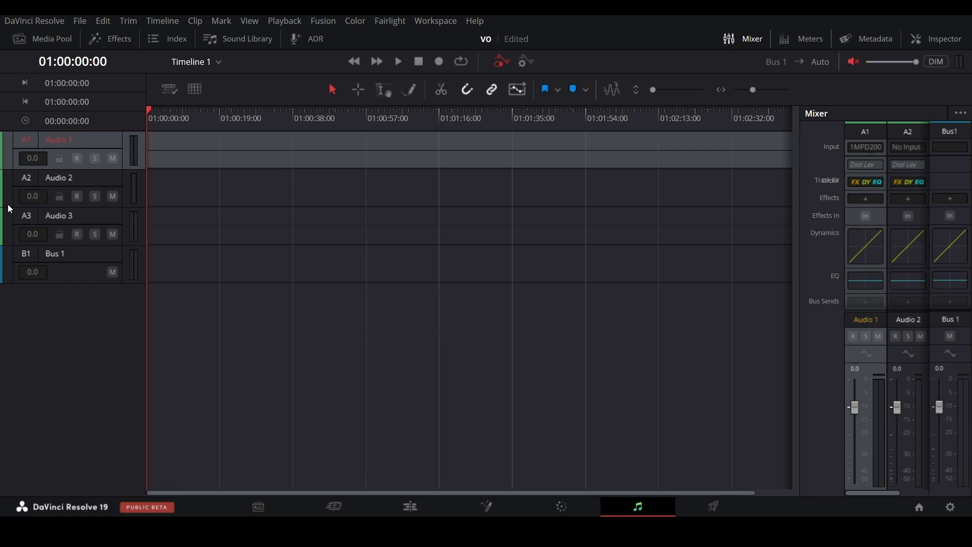
- Arm the Audio 1 track for recording and record a short test take of about 4 seconds from the timeline start
click(77, 159)
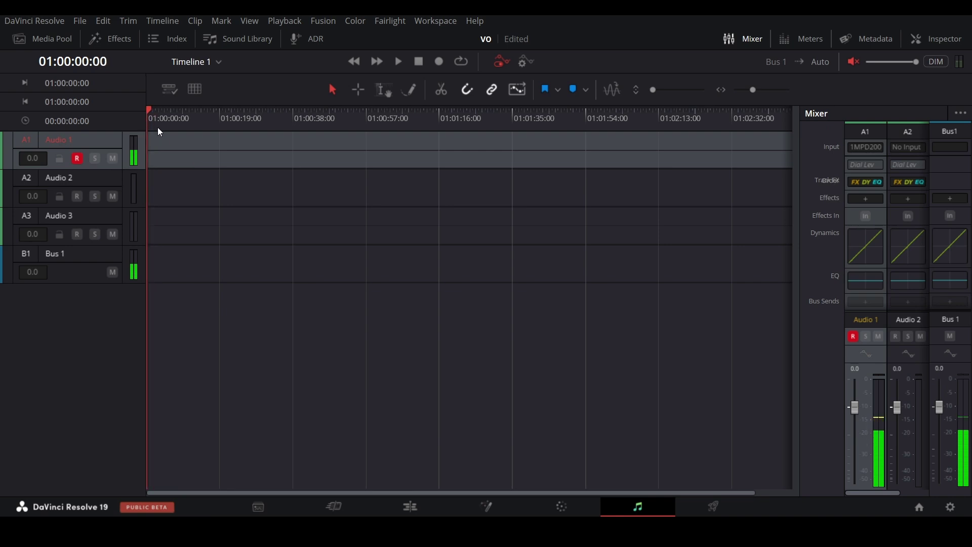
click(190, 165)
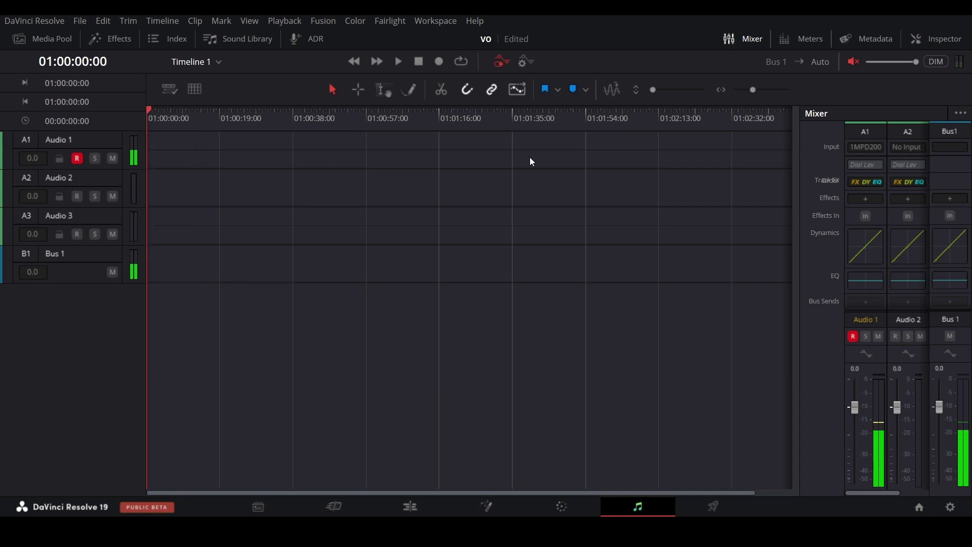
click(439, 61)
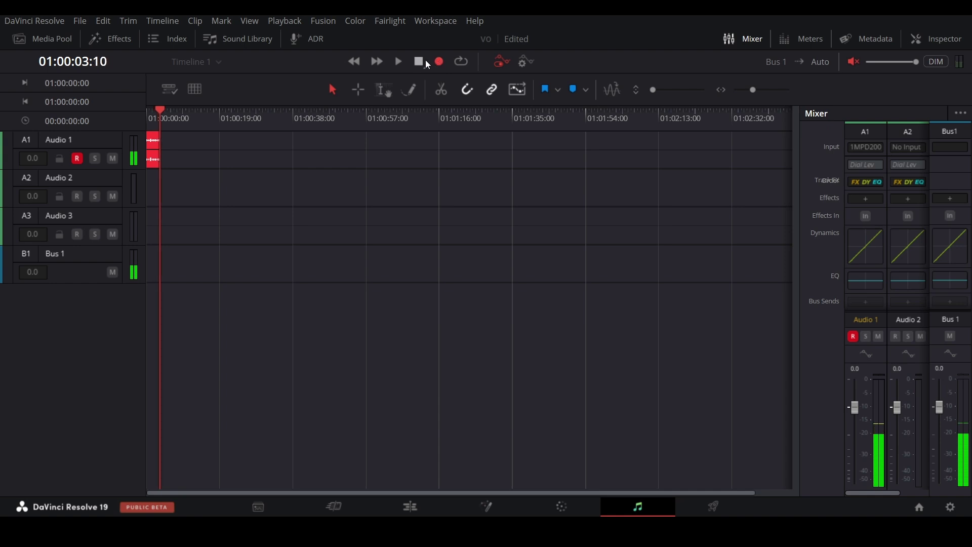
click(418, 61)
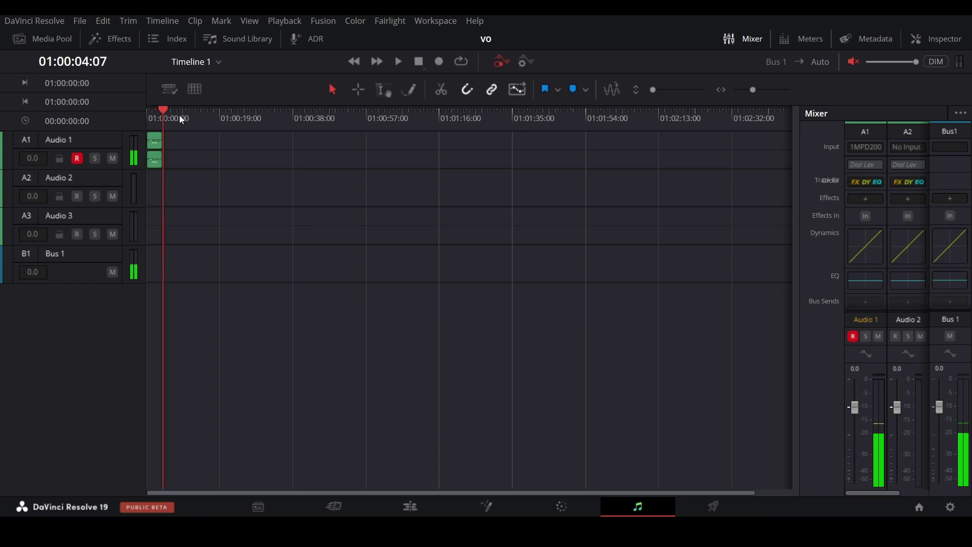
- Play back the Audio 1 test take from the start with monitoring unmuted, then mute it and return the playhead to the start
drag(175, 114, 142, 129)
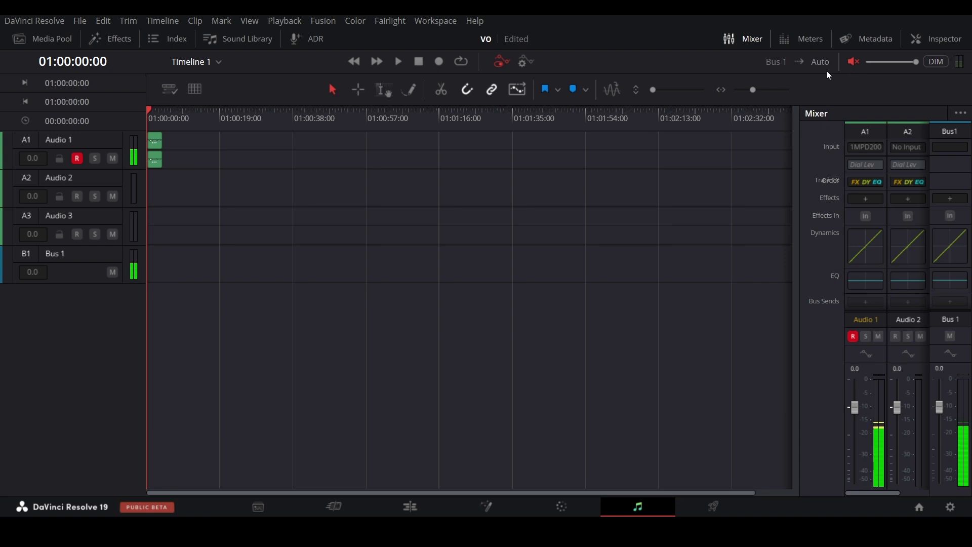
click(855, 63)
click(400, 62)
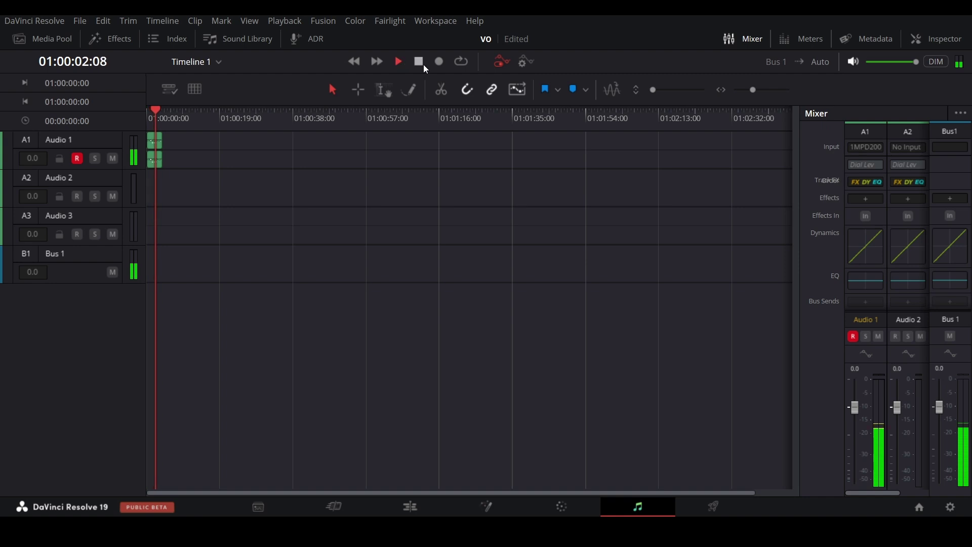
click(420, 63)
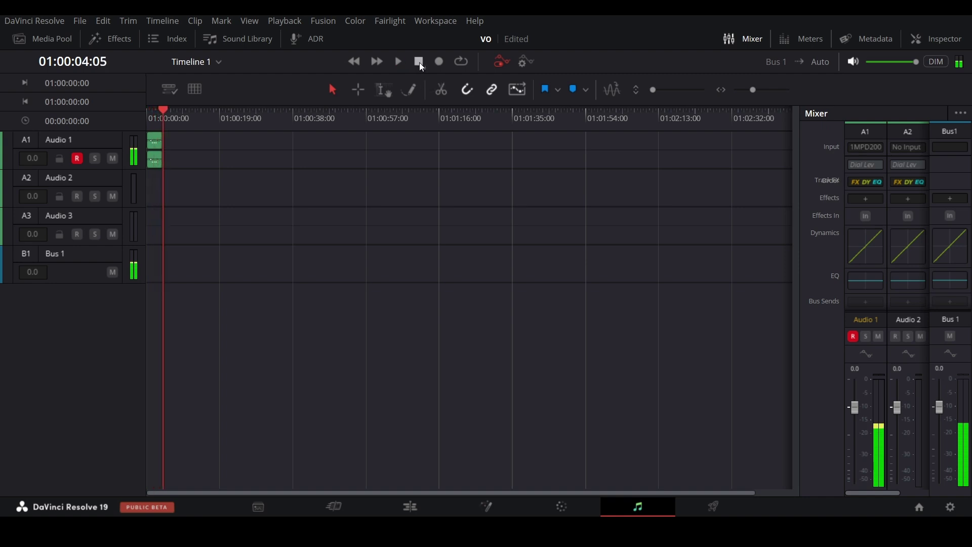
click(854, 65)
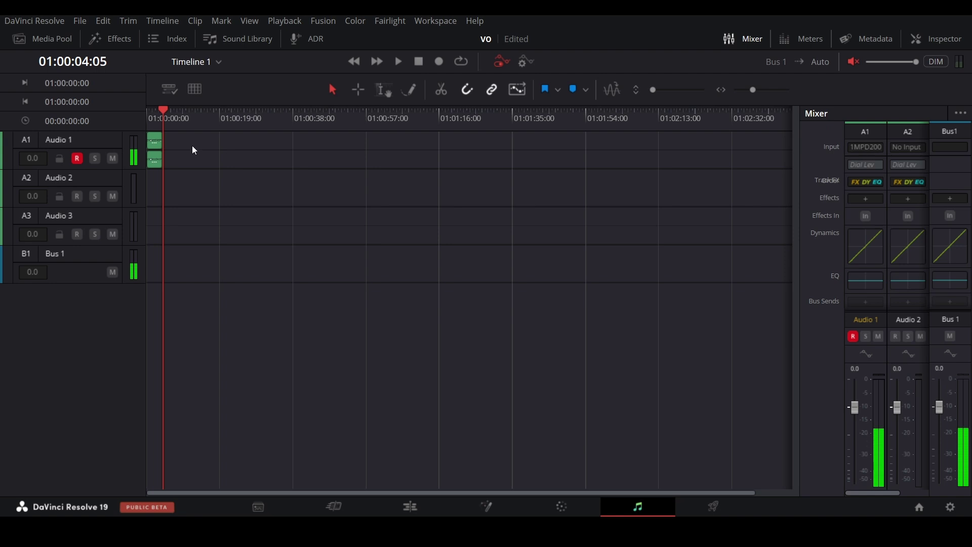
drag(164, 131, 134, 126)
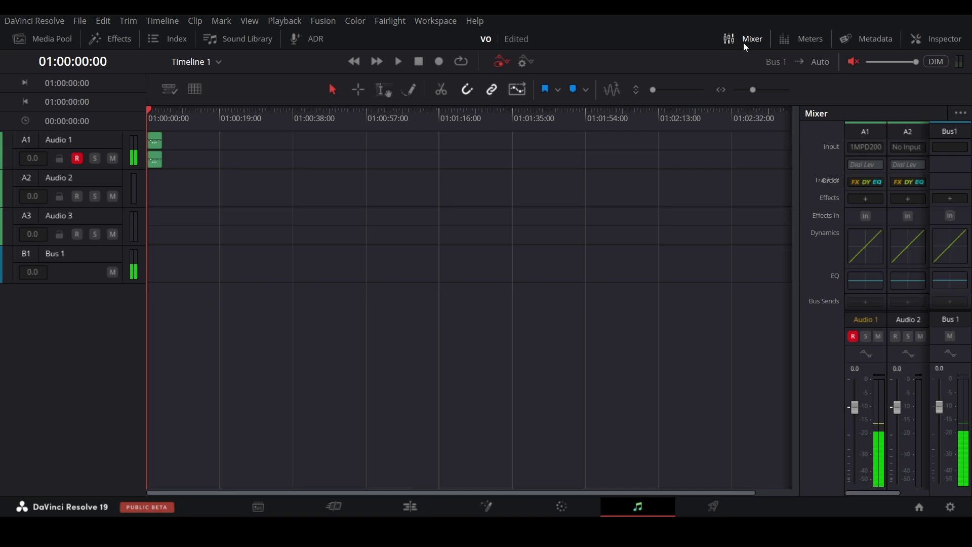
- Show the meters instead of the Mixer, and place an enlarged floating viewer beside the Audio 1 track
click(805, 41)
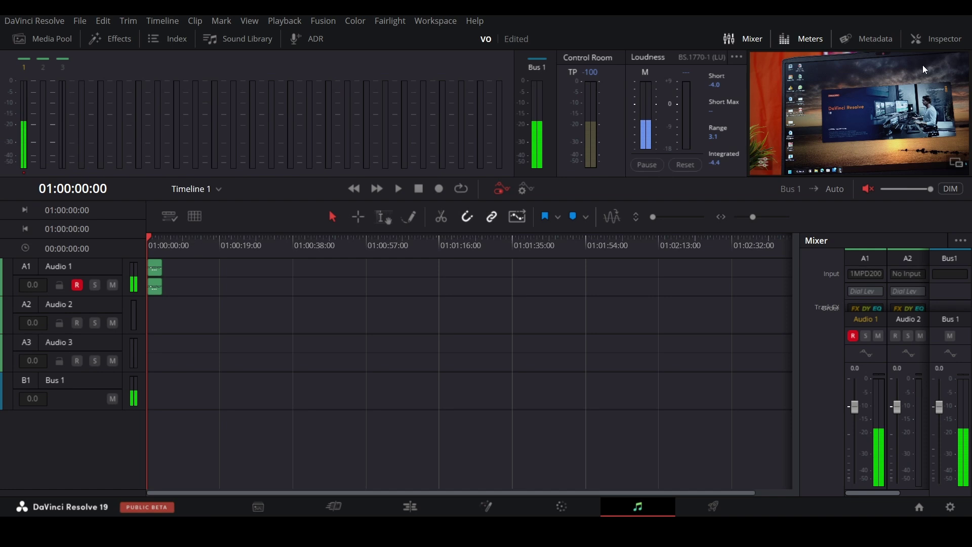
click(746, 41)
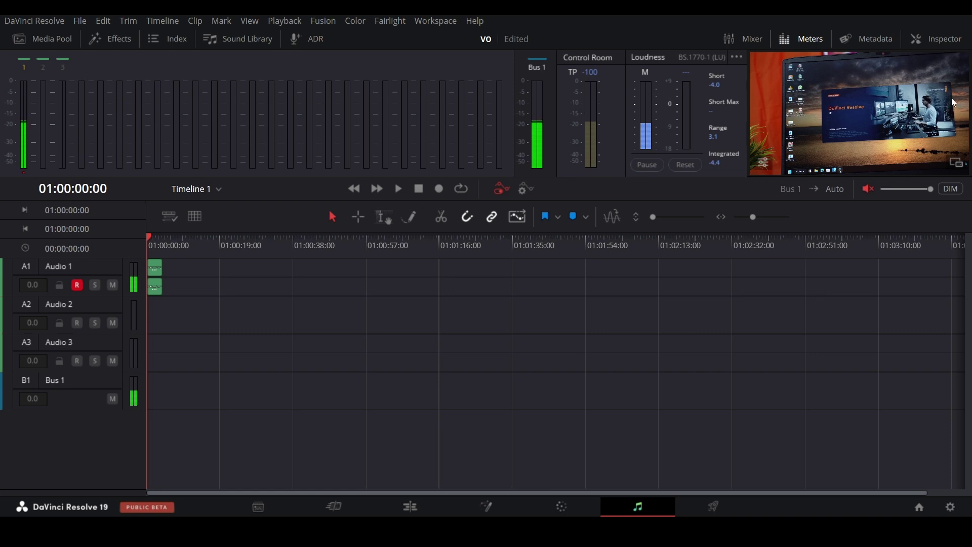
click(958, 164)
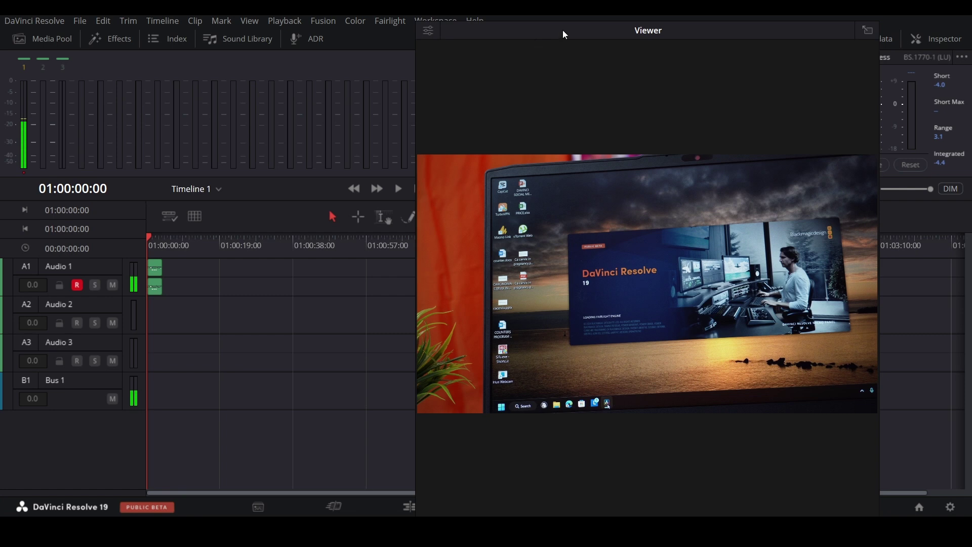
drag(564, 29, 677, 15)
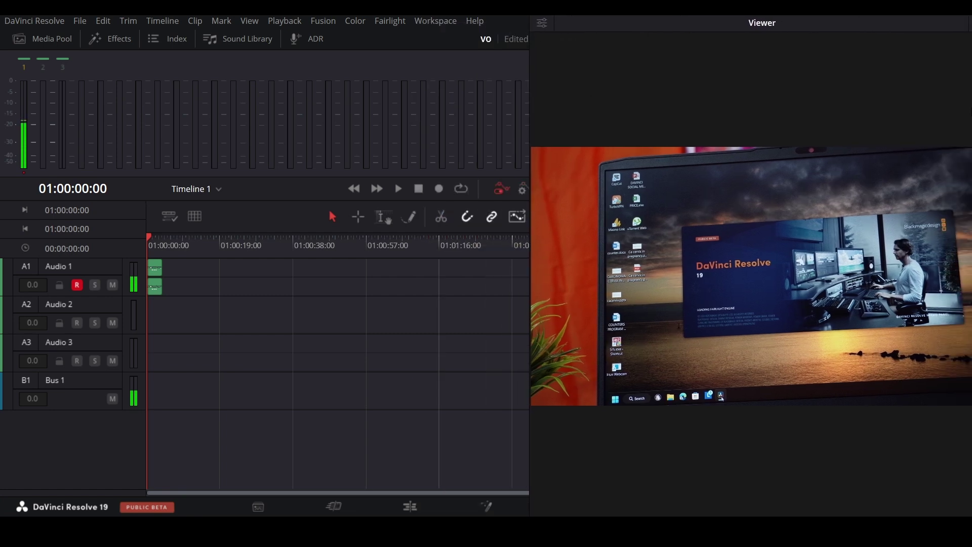
drag(530, 47, 500, 42)
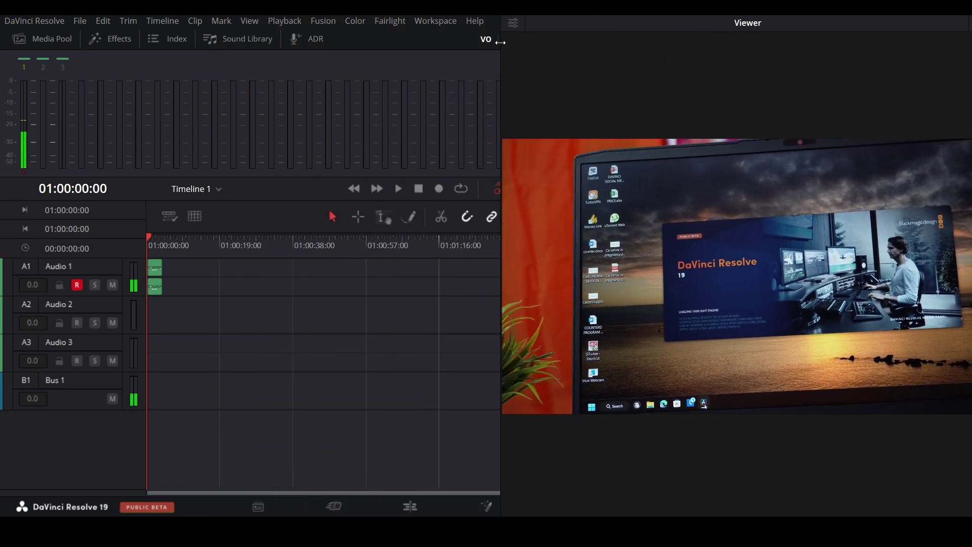
- Record a brief take on Audio 1 while watching the floating viewer, and return the playhead to the timeline start
click(441, 188)
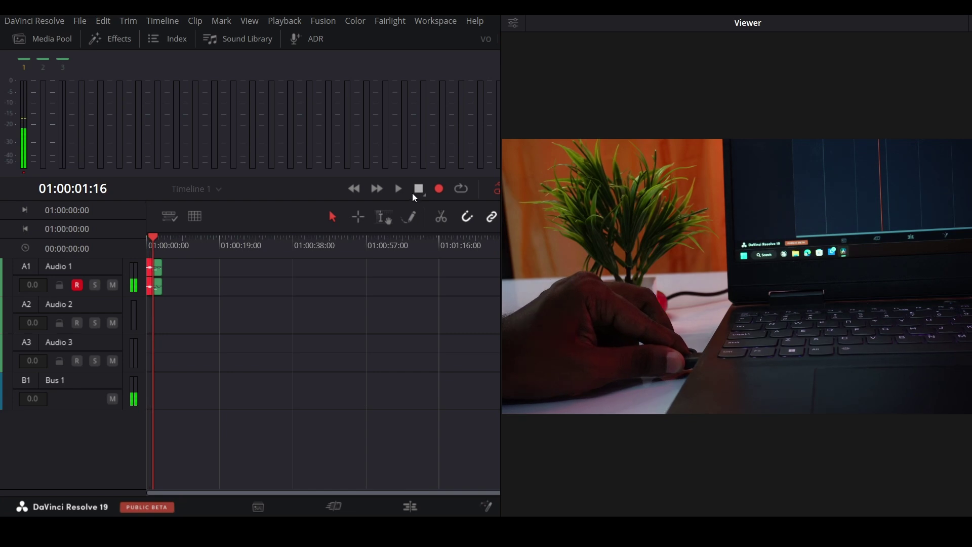
click(414, 191)
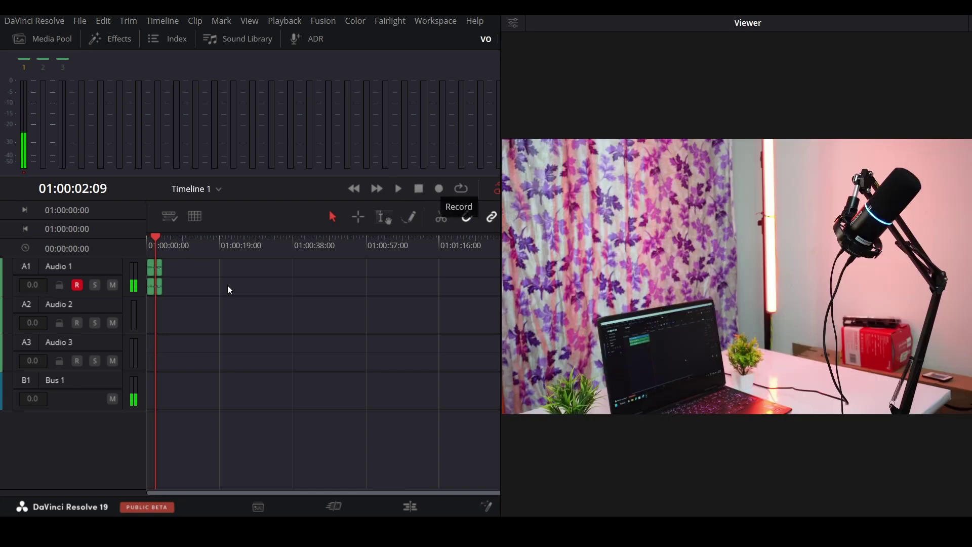
drag(162, 248, 124, 248)
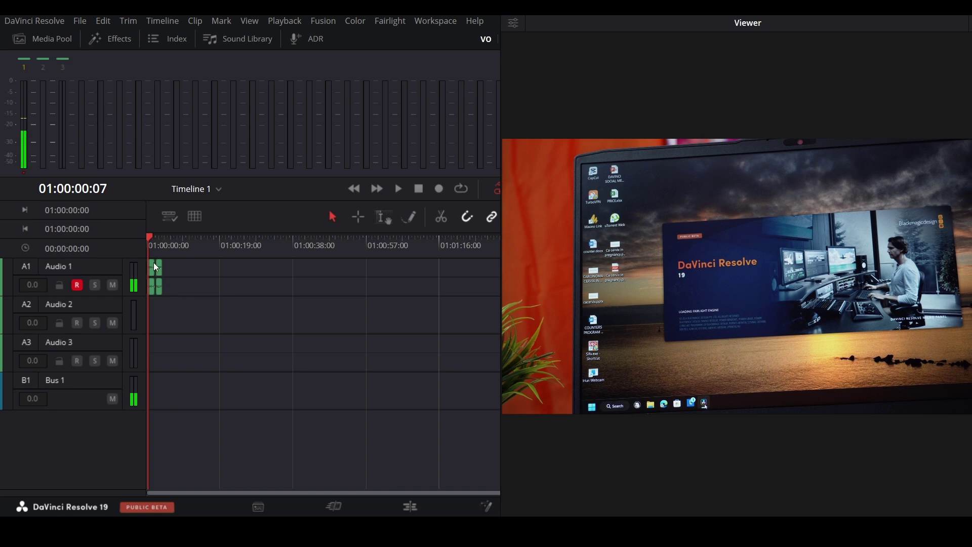
mouse_move(151, 248)
mouse_down()
mouse_move(122, 254)
mouse_move(137, 248)
mouse_up()
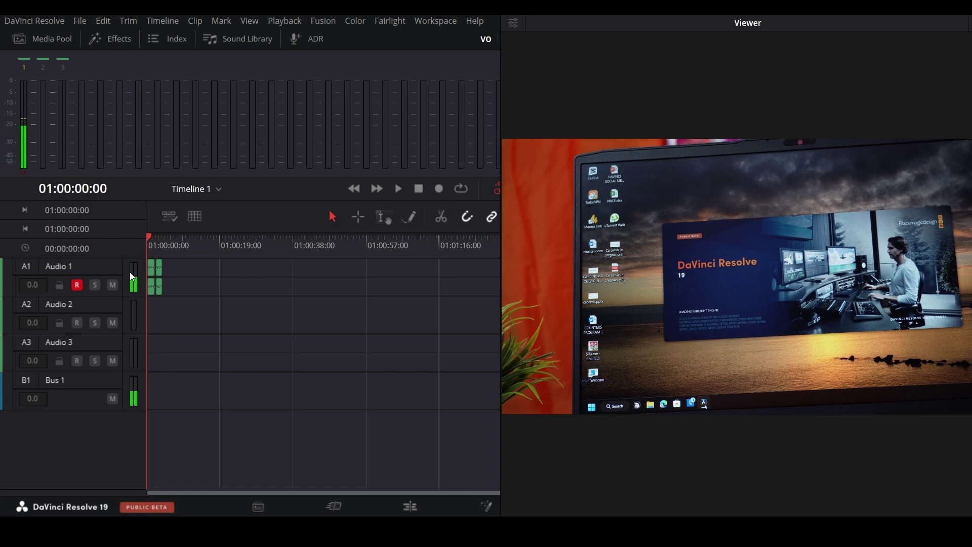
- Record a longer voice-over take on Audio 1 from the timeline start, and dock the floating viewer
click(439, 189)
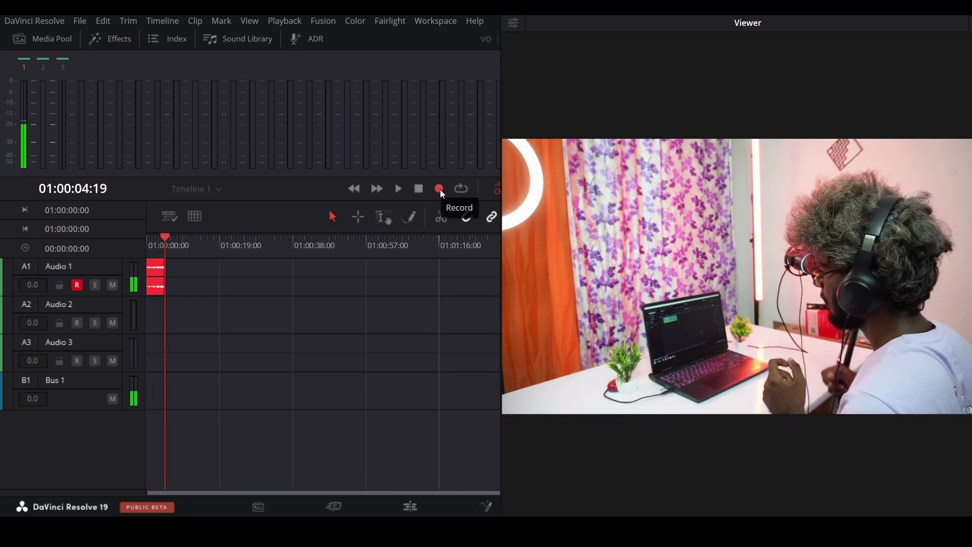
click(439, 189)
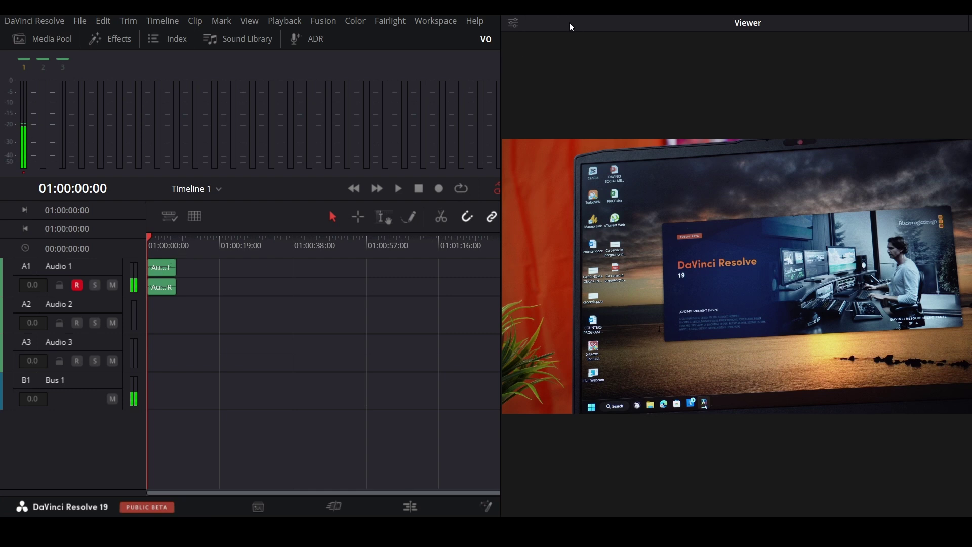
drag(570, 22, 417, 28)
click(825, 28)
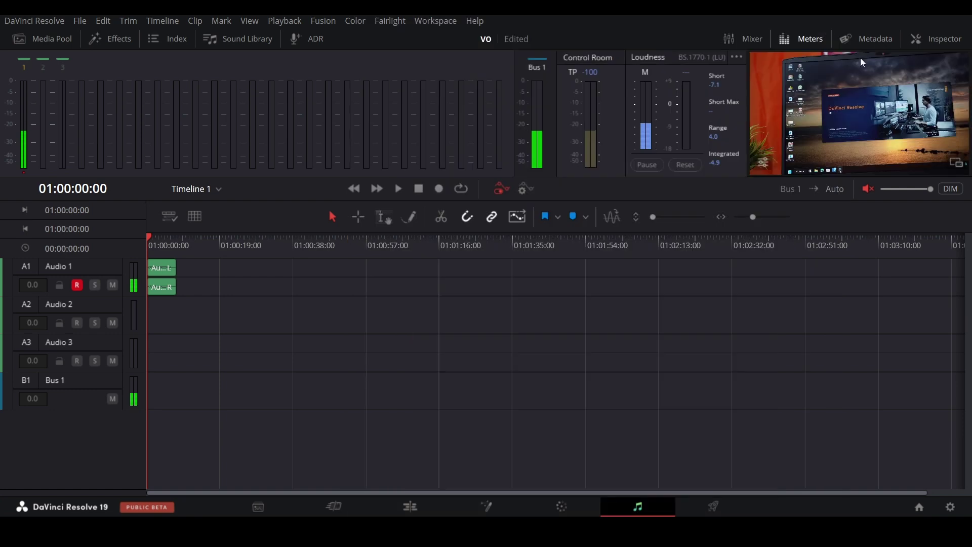
- Unmute the audio monitoring and play back the recorded voice-over from the timeline start
click(868, 190)
click(163, 243)
drag(162, 242, 104, 251)
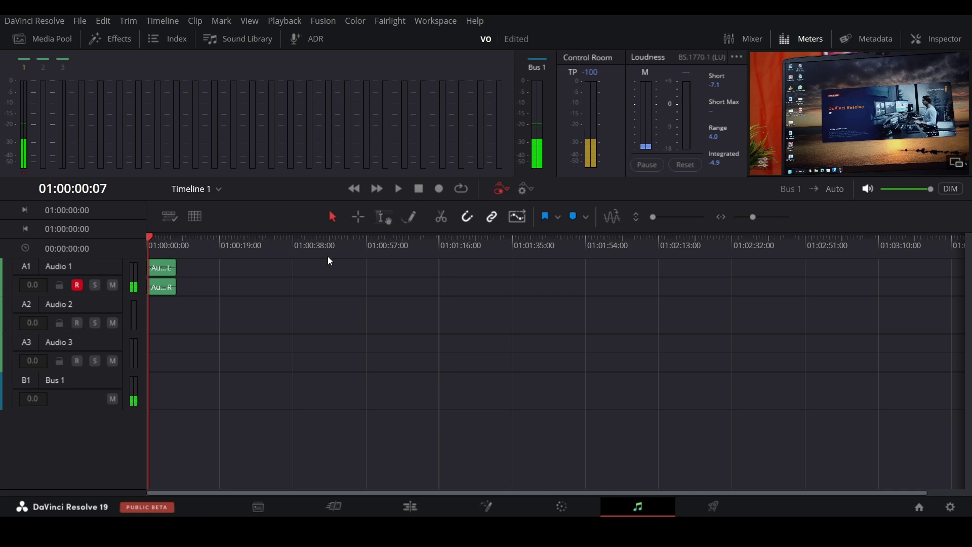
click(399, 189)
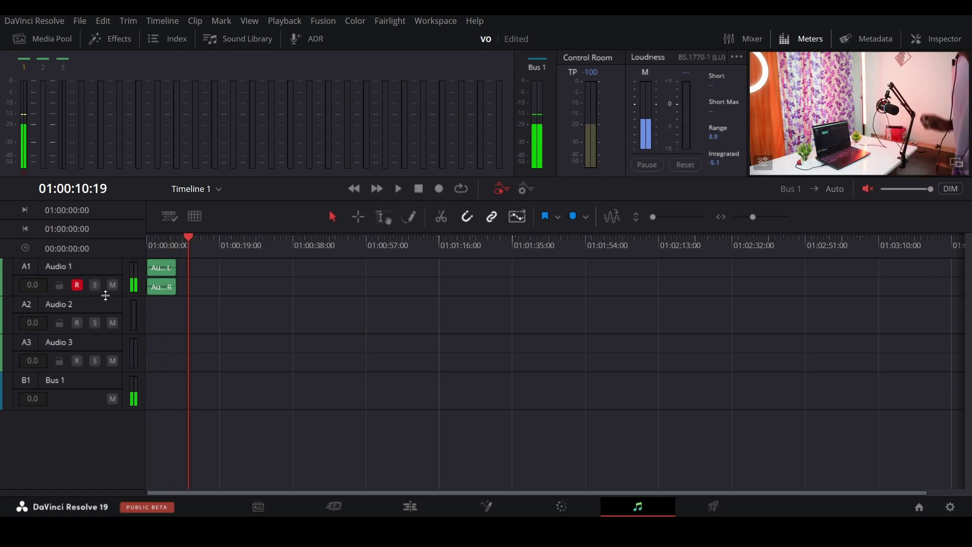
- Disarm the Audio 1 track, and show the Mixer in place of the meters
click(77, 285)
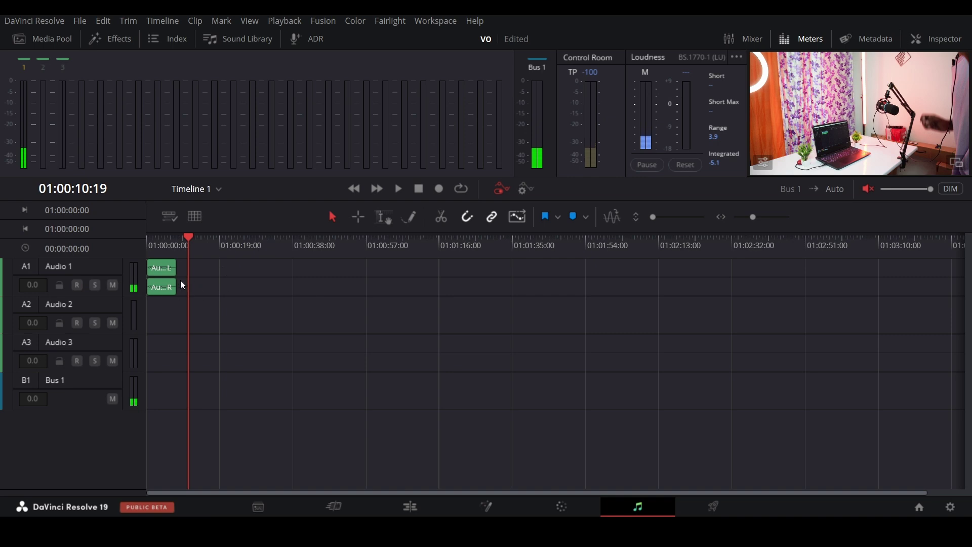
click(810, 39)
click(750, 38)
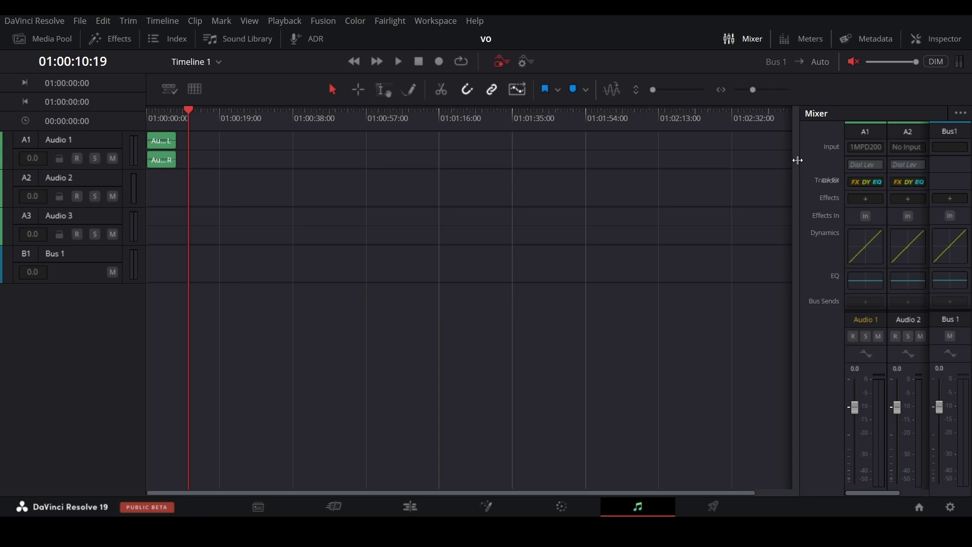
- Widen the Mixer to reach Audio 3 and patch the microphone audio input to the Audio 3-L and Audio 3-R track inputs
drag(797, 160, 572, 157)
click(914, 150)
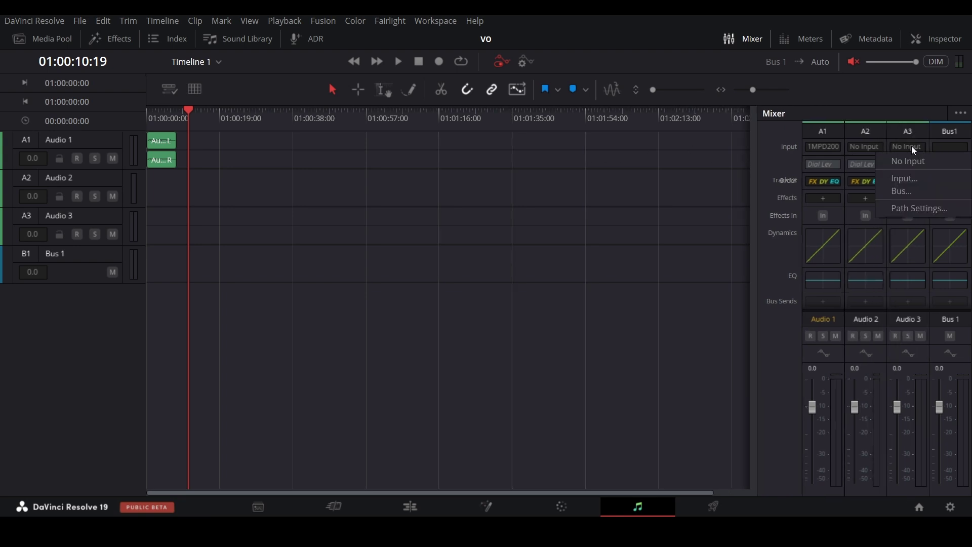
click(917, 179)
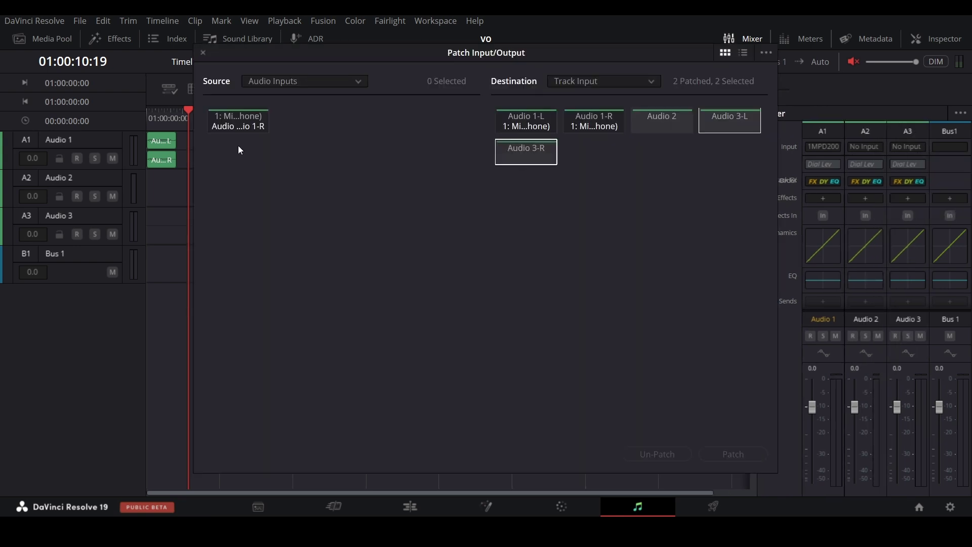
click(231, 119)
click(755, 454)
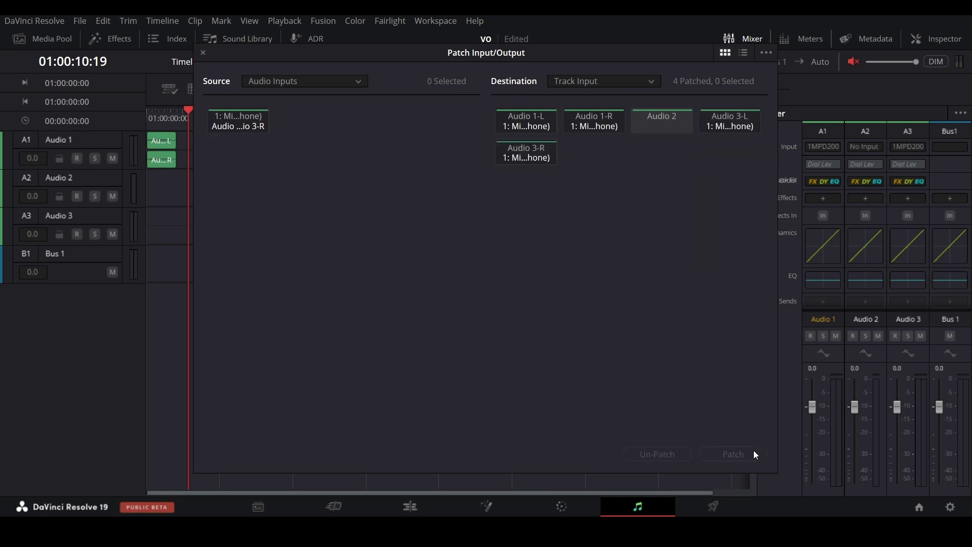
click(203, 54)
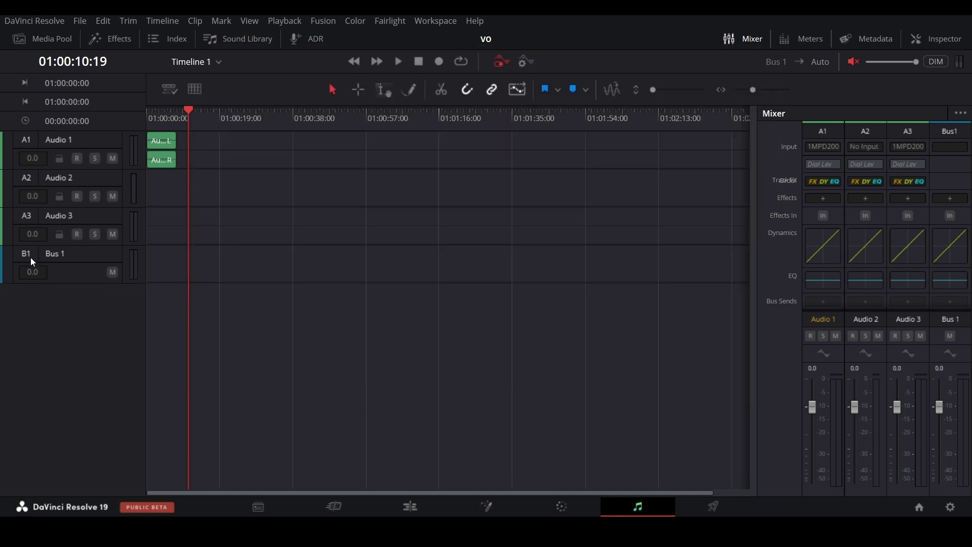
- Arm the Audio 3 track for recording and return the playhead to the timeline start
click(17, 216)
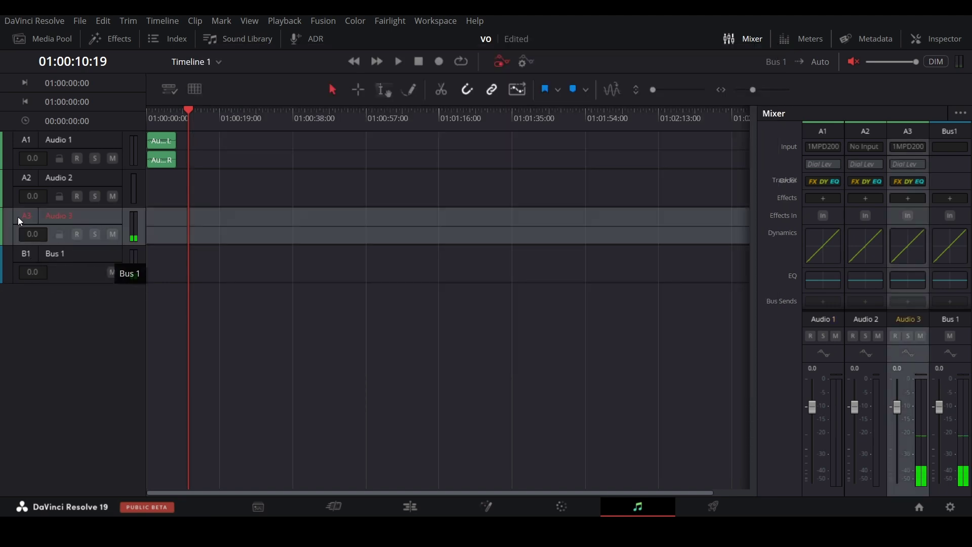
click(77, 234)
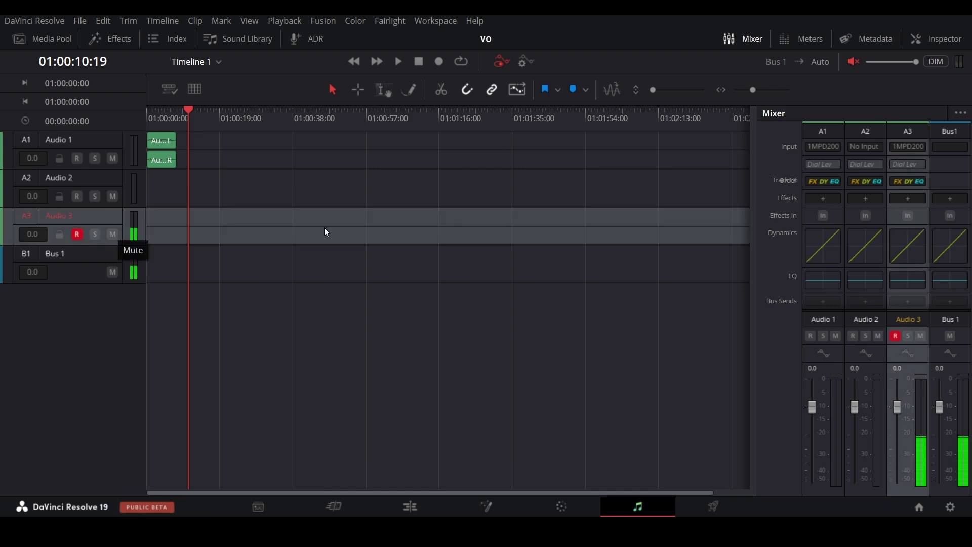
drag(187, 115, 141, 117)
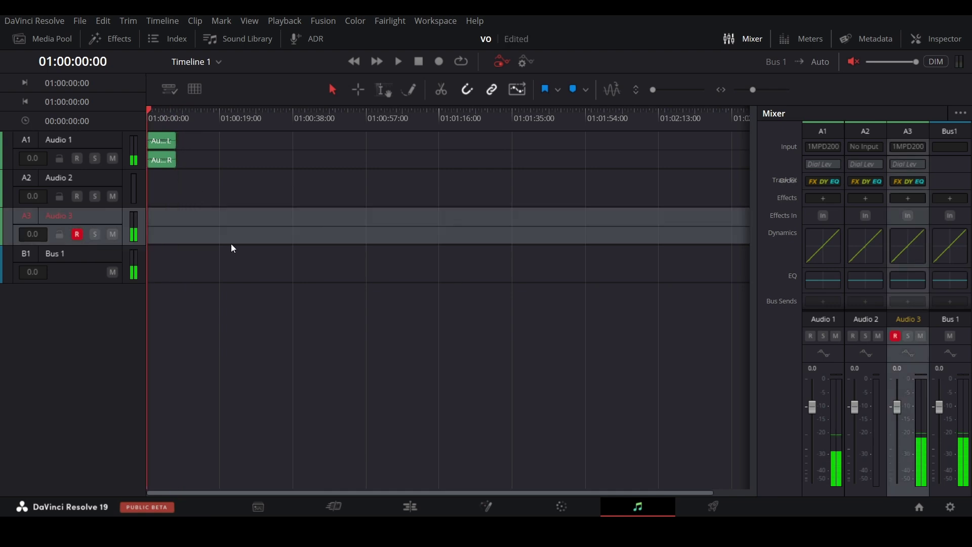
click(291, 234)
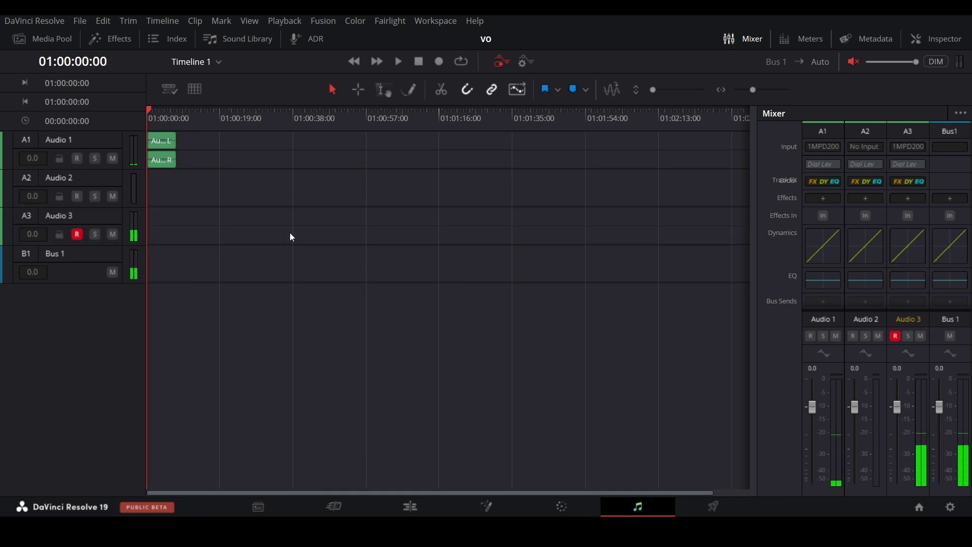
- Show the meters with the video viewer, try the viewer as a floating window, and enlarge the docked viewer
click(810, 39)
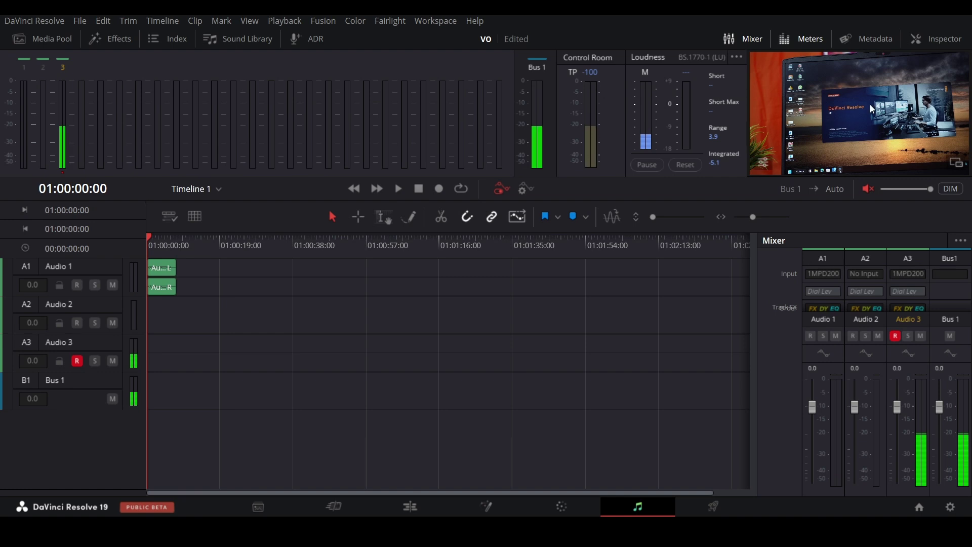
click(953, 166)
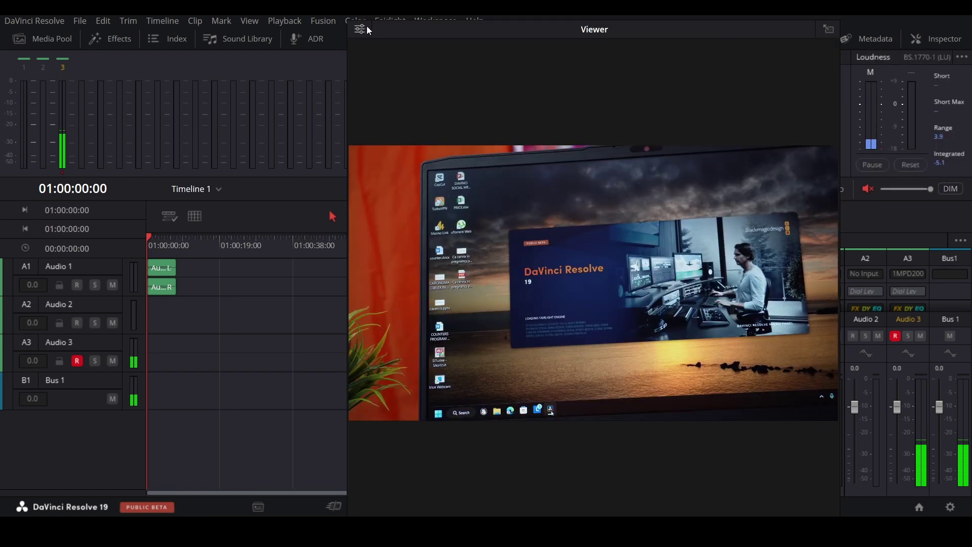
click(826, 31)
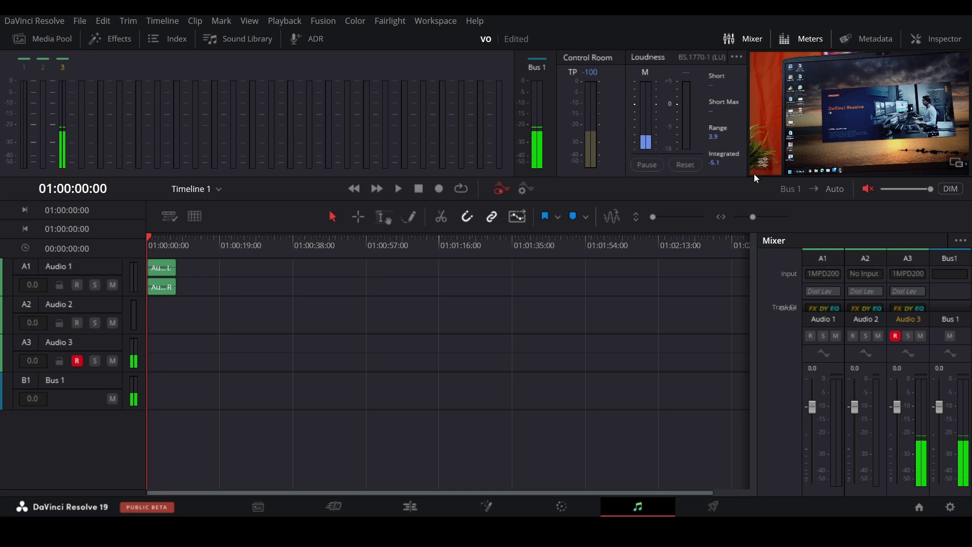
drag(757, 188, 757, 214)
drag(748, 120, 519, 121)
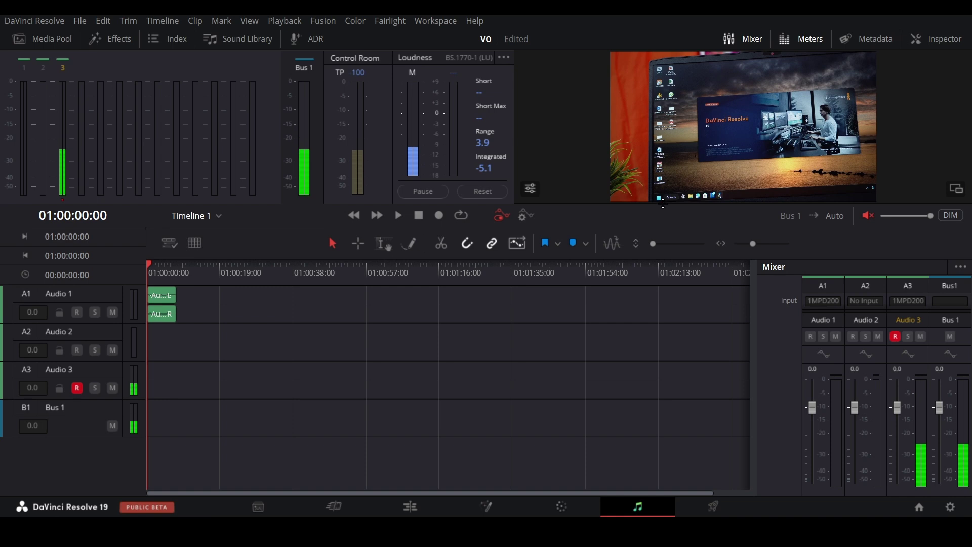
drag(659, 205, 601, 280)
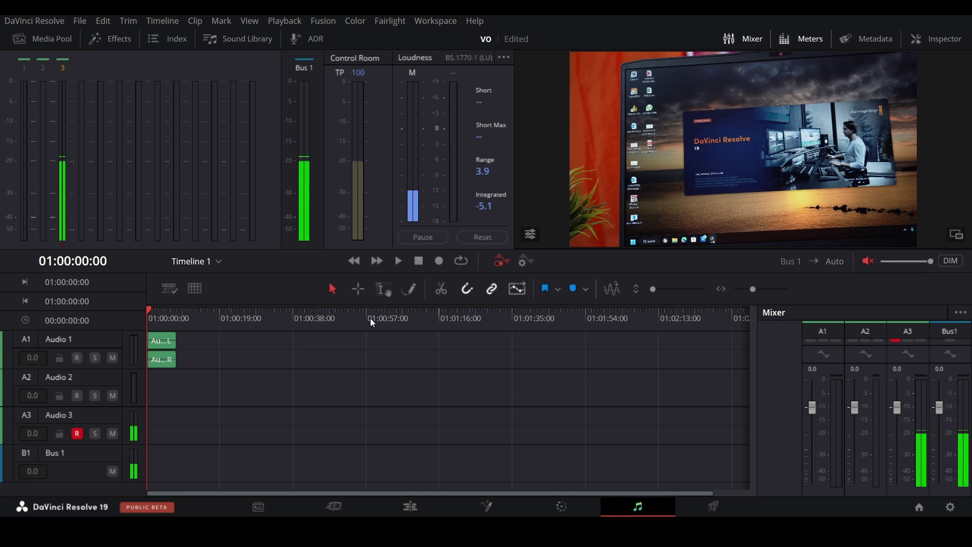
- Record a voice-over of about five seconds on Audio 3 from near the timeline start, and disarm the track
key(space)
key(space)
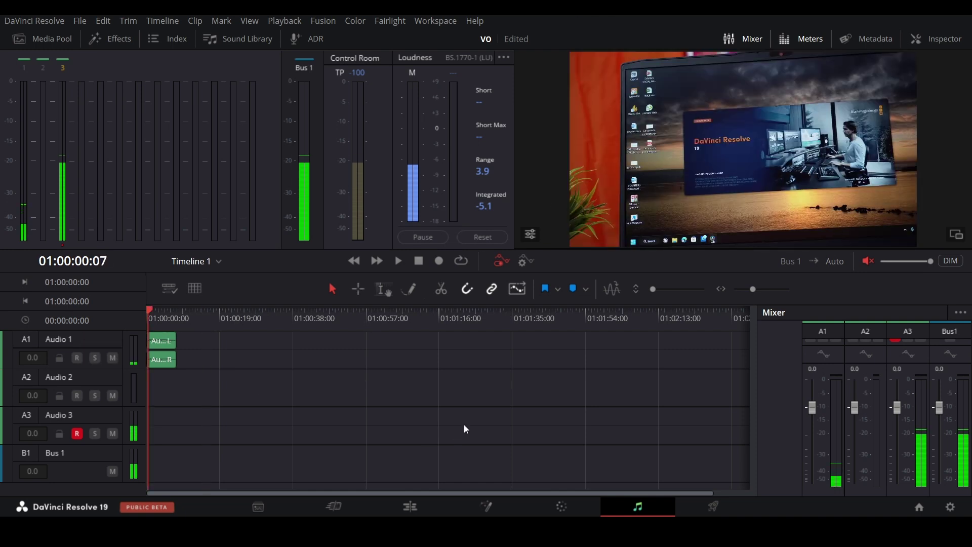
click(439, 261)
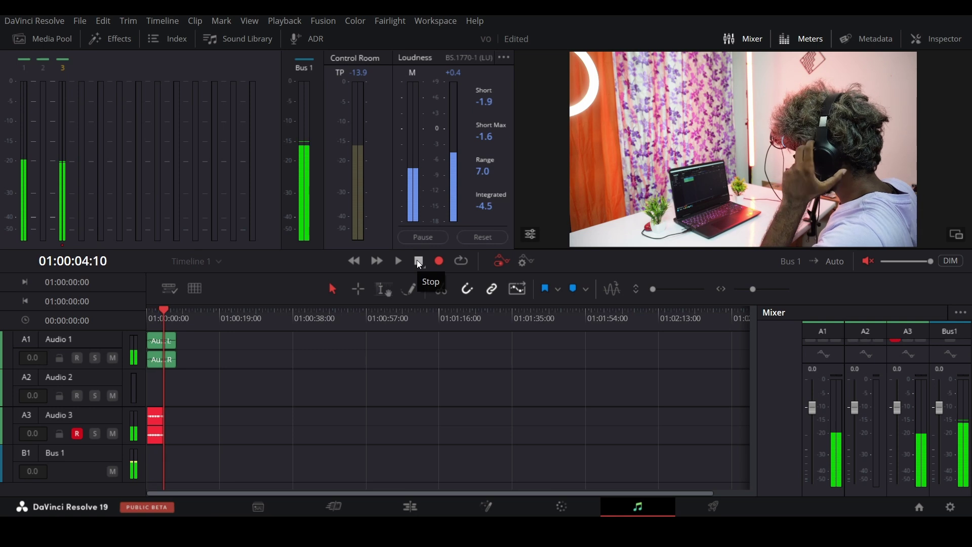
click(418, 261)
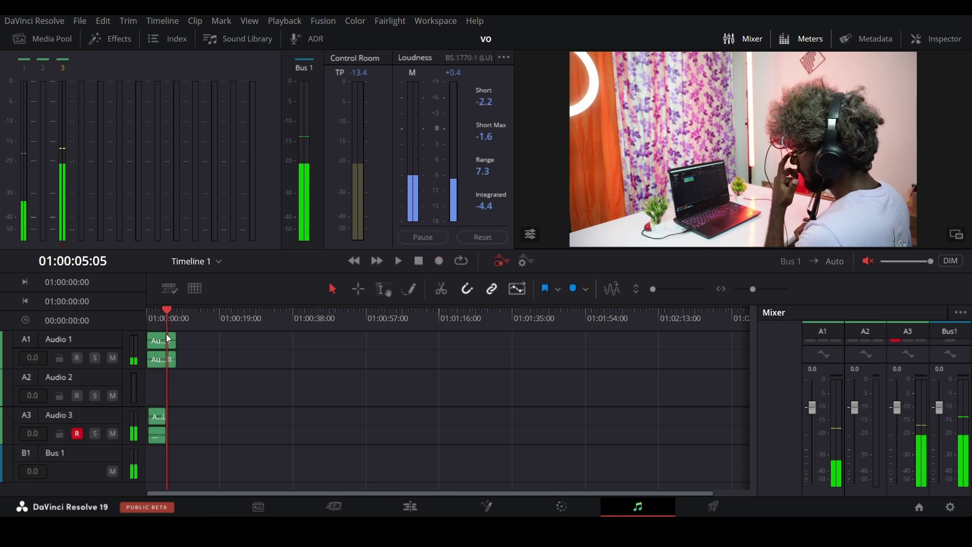
click(150, 403)
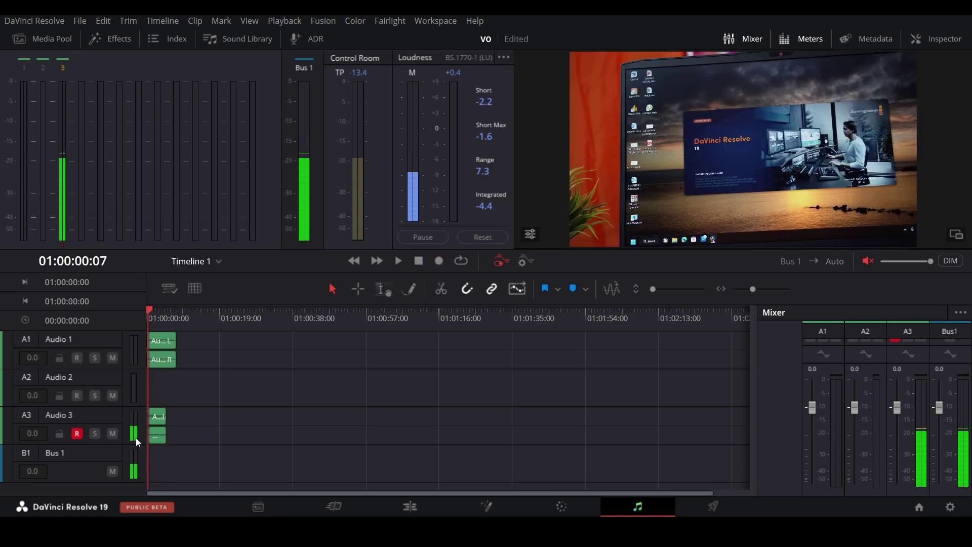
click(77, 433)
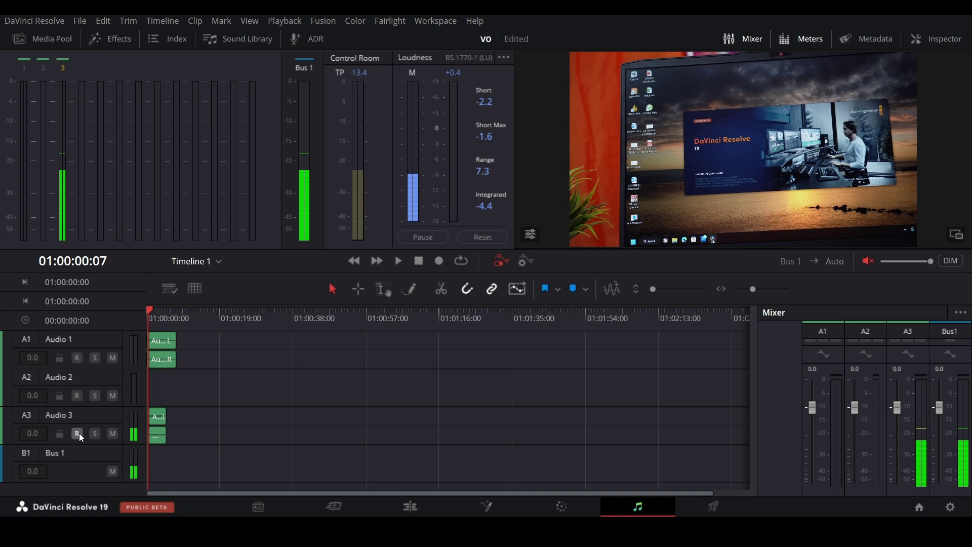
- Delete the recorded clip on Audio 1 and play back the Audio 3 voice-over
click(167, 343)
key(Delete)
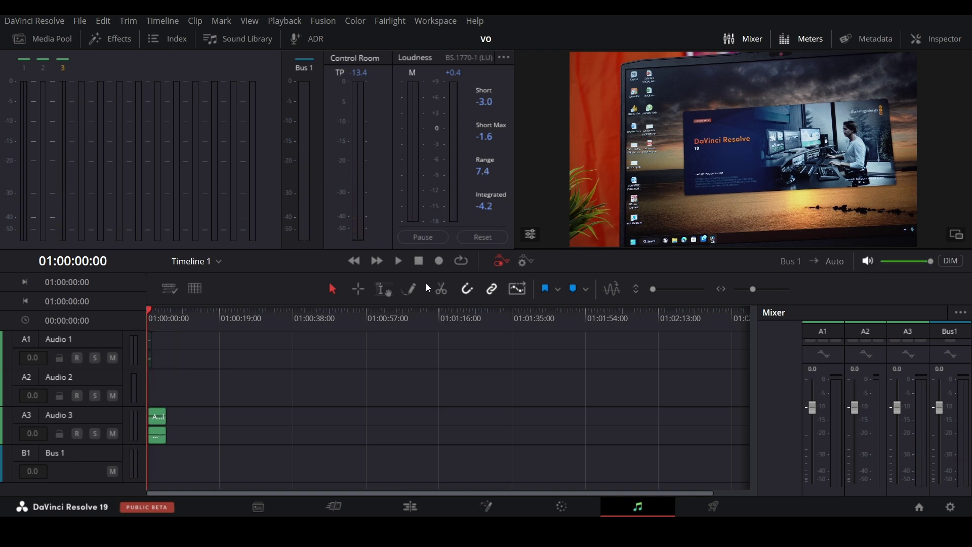
click(398, 262)
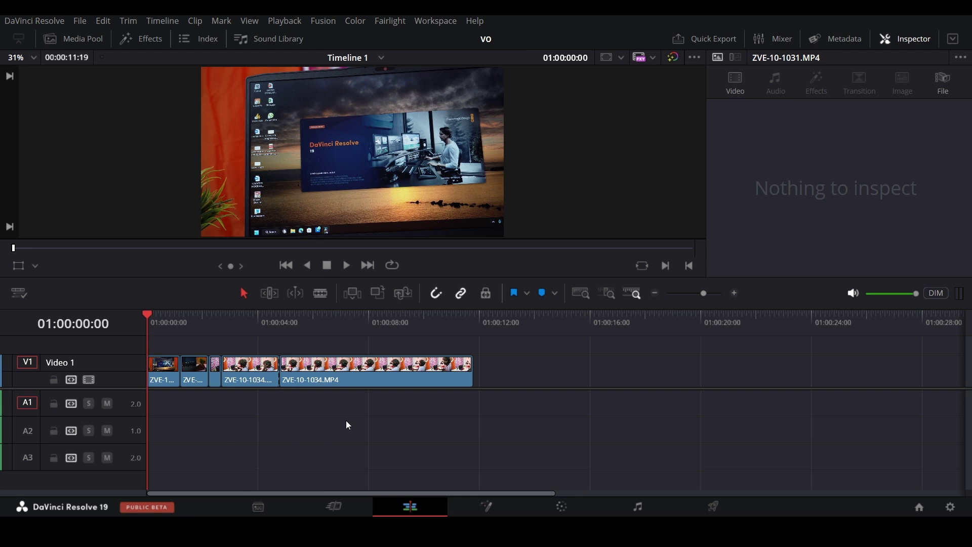
- Place the playhead at 01:00:00:09 on the first video clip in the Edit page timeline, and return to the Fairlight page
click(172, 321)
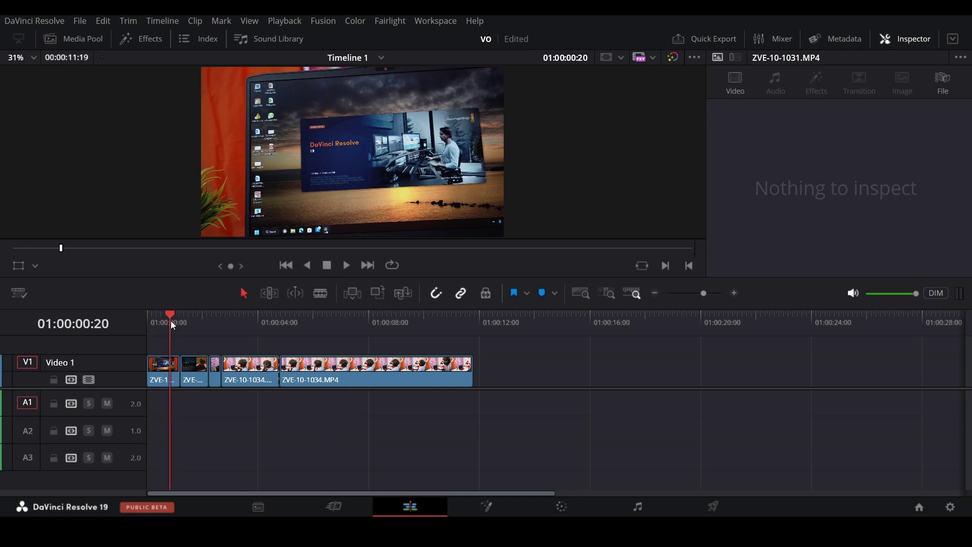
drag(168, 325, 157, 327)
click(638, 506)
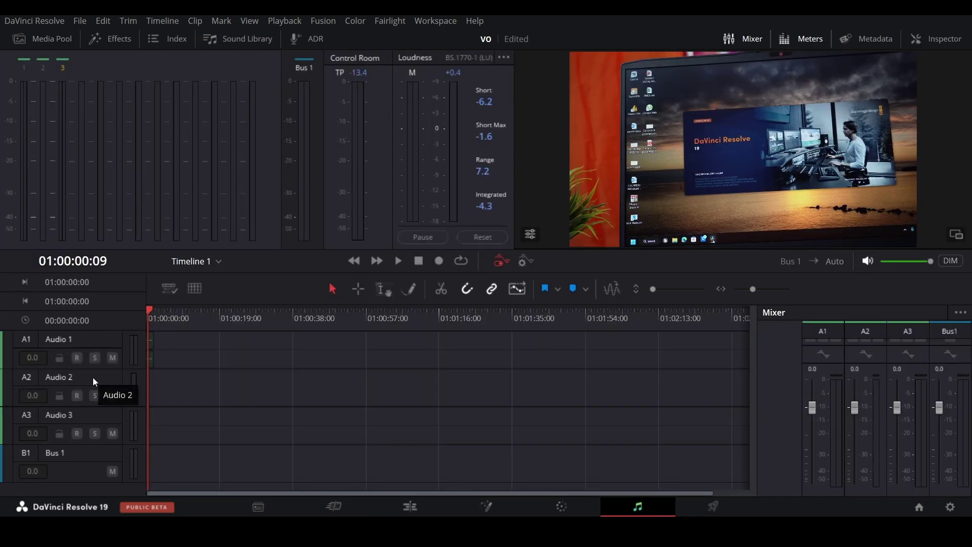
- Hide the meters, keep the Mixer shown, and patch the microphone audio input to the Audio 2 track input
click(784, 38)
click(749, 39)
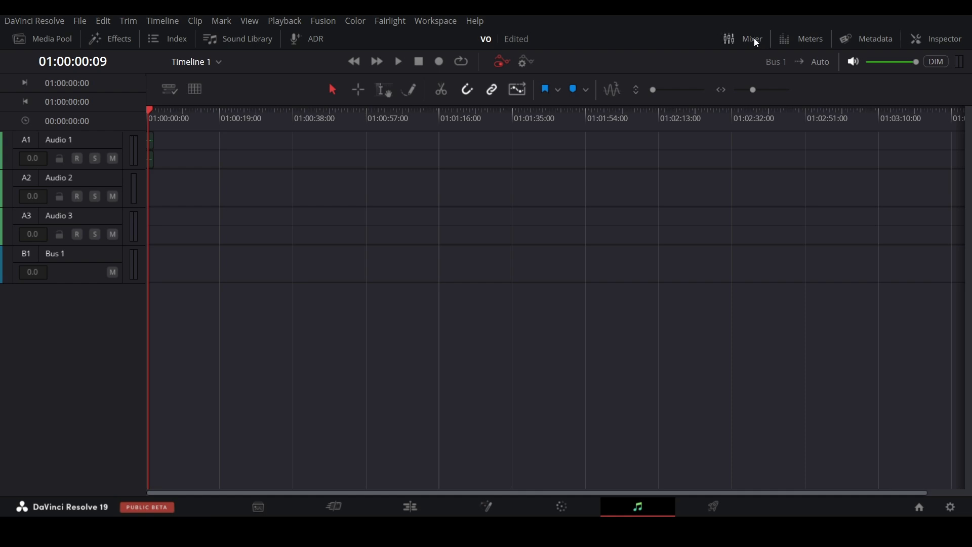
click(753, 39)
click(868, 151)
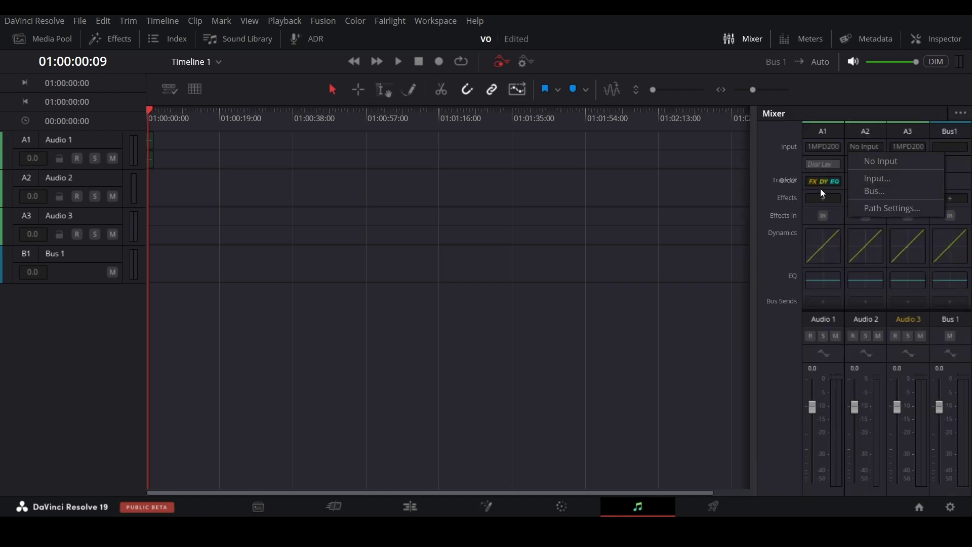
click(875, 180)
click(229, 129)
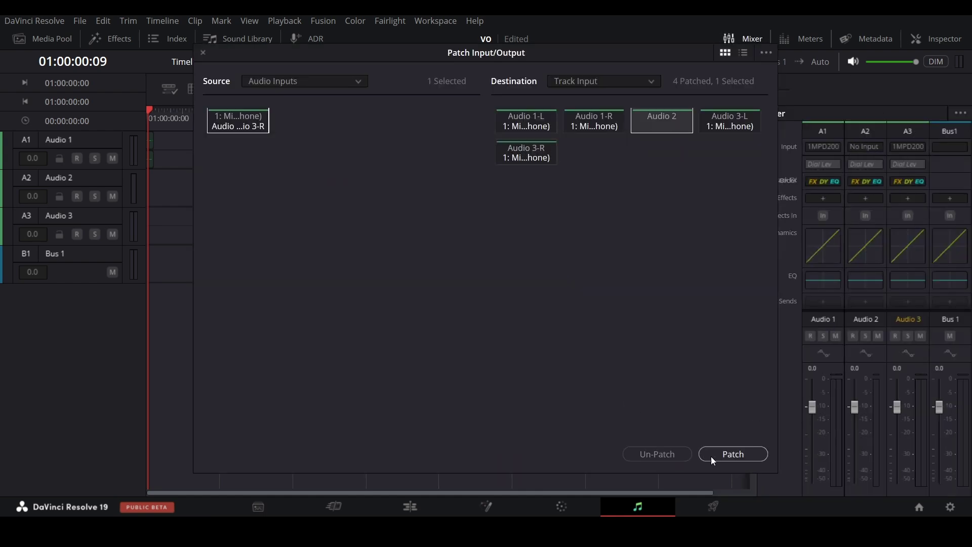
click(746, 455)
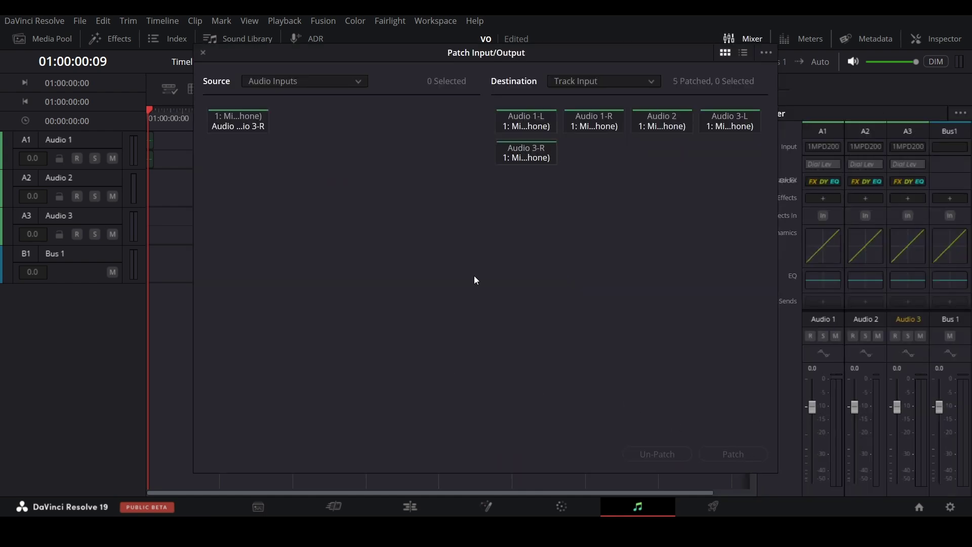
click(203, 53)
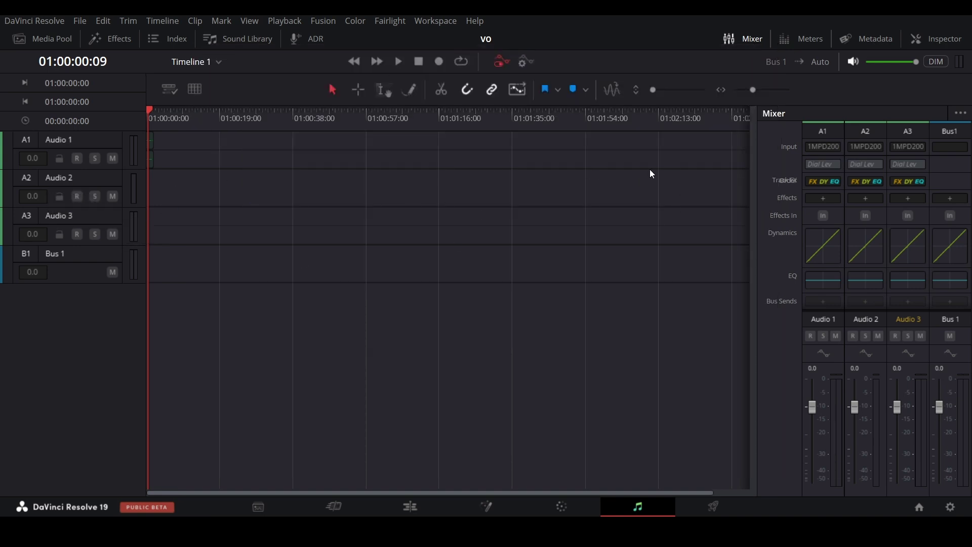
- Arm the Audio 2 track for recording with the audio monitoring muted, and show the meters and viewer
click(77, 196)
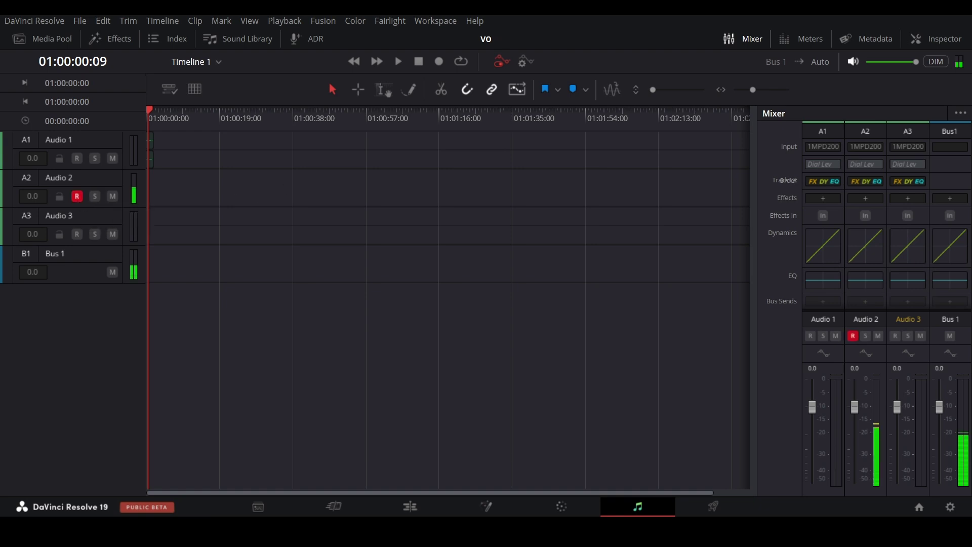
click(853, 61)
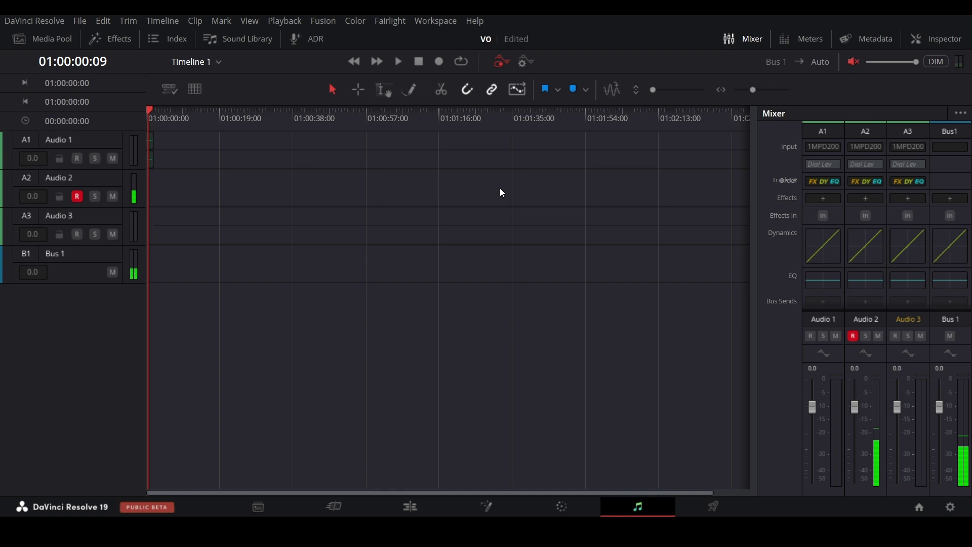
click(810, 44)
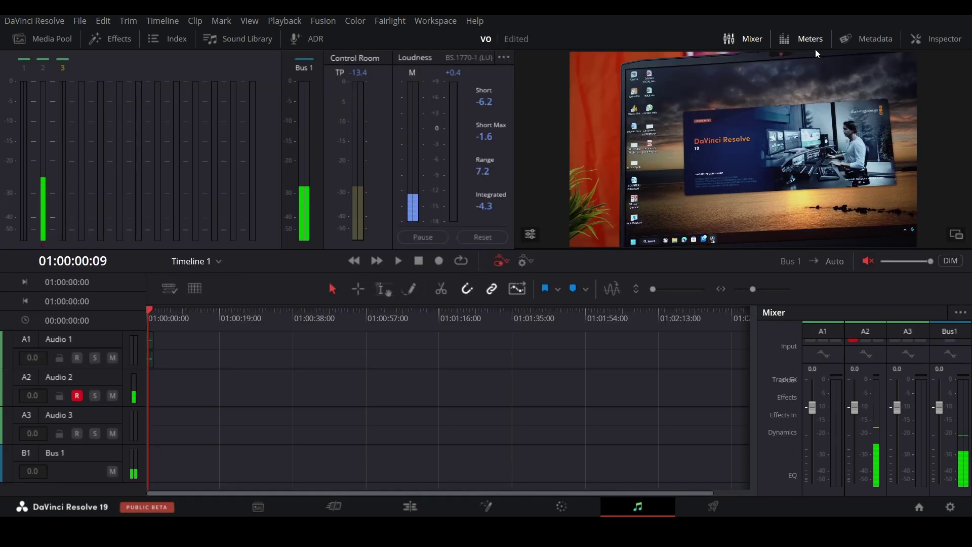
- Record a voice-over of about 3.5 seconds on Audio 2 starting at 01:00:00:09, and disarm the track
click(438, 264)
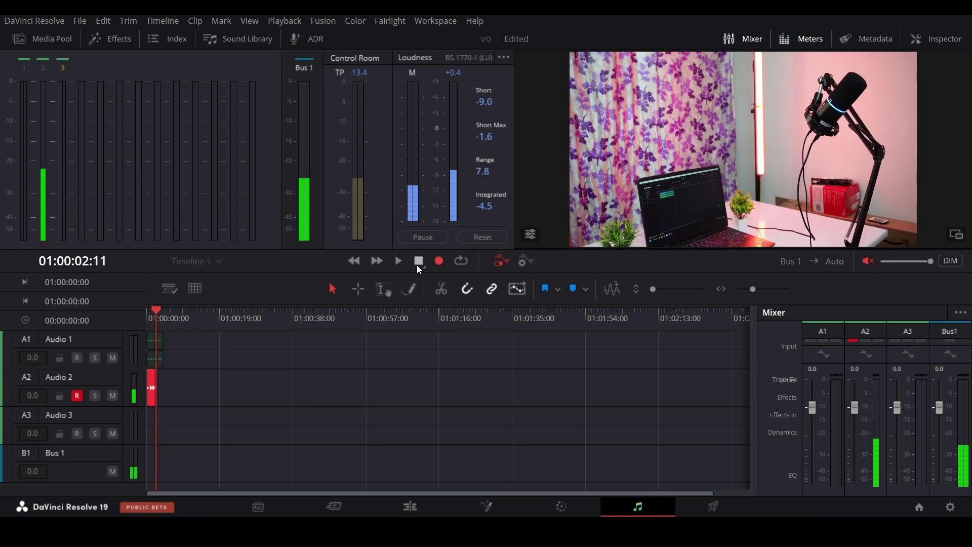
click(418, 262)
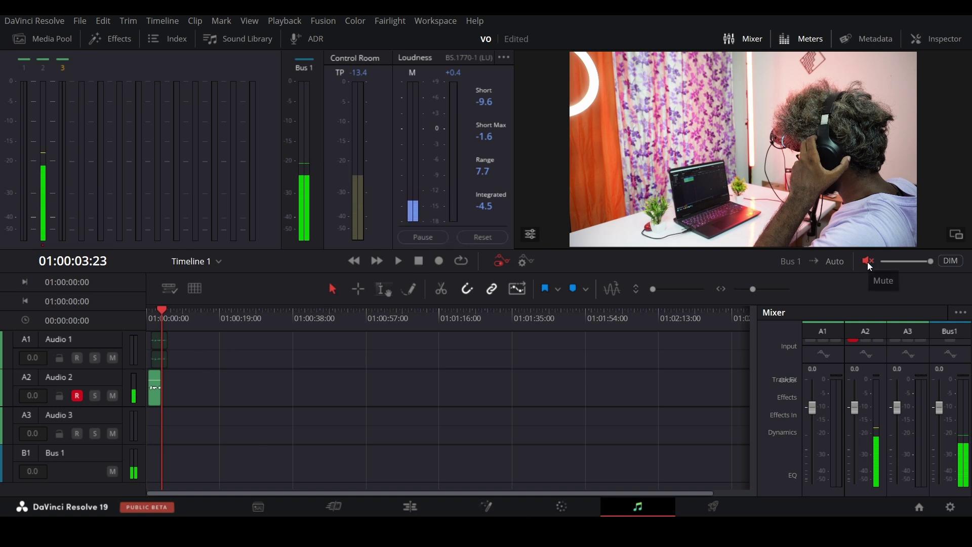
click(83, 400)
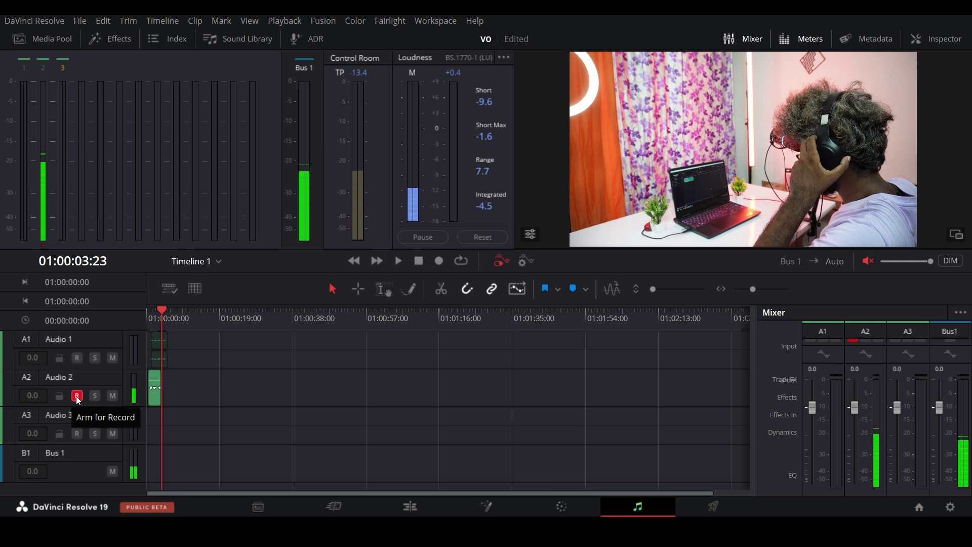
- Unmute the audio monitoring, play back the Audio 2 voice-over from the timeline start, and open the Edit page
click(866, 261)
drag(192, 328, 104, 336)
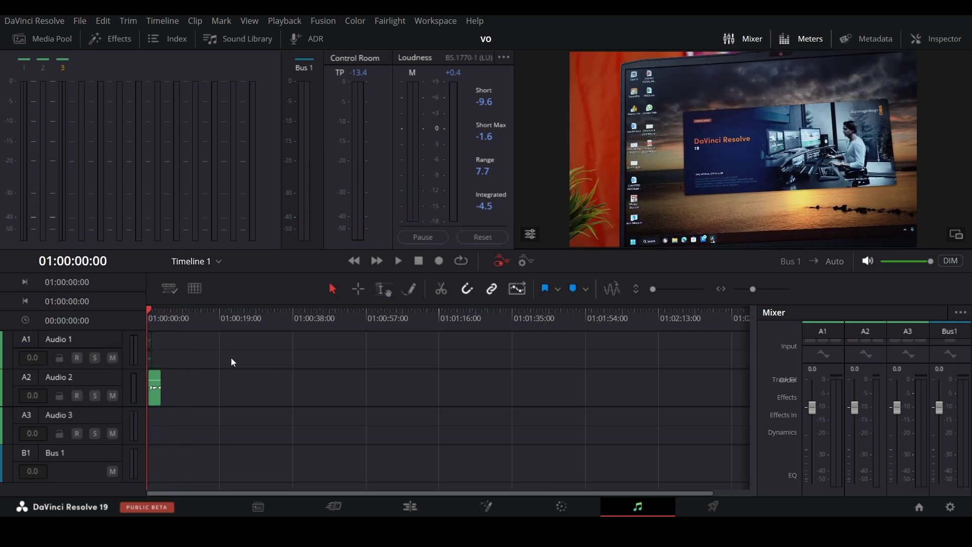
key(space)
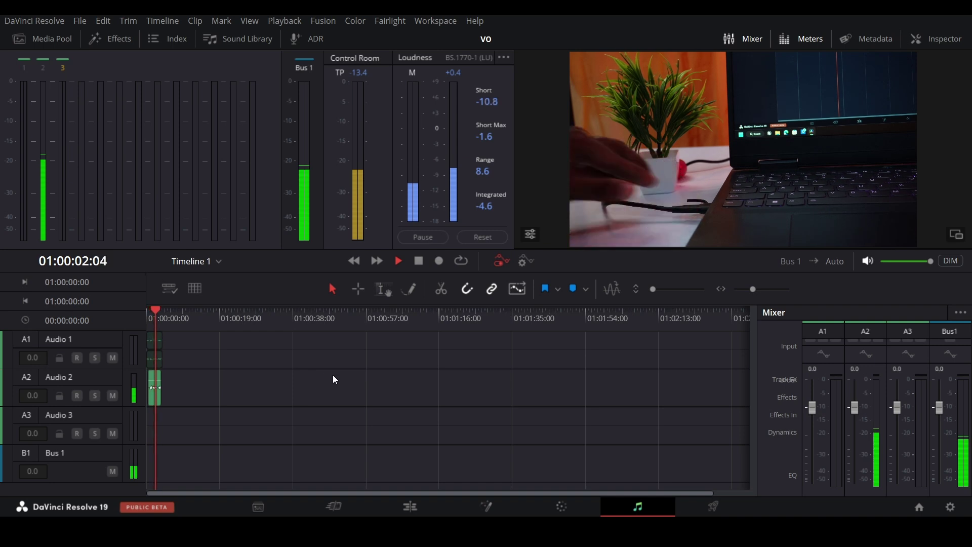
click(409, 507)
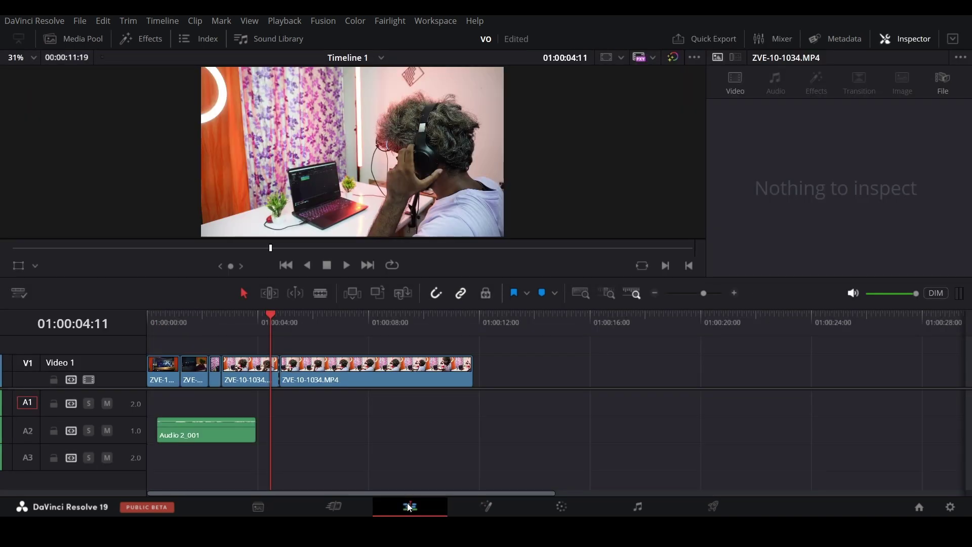